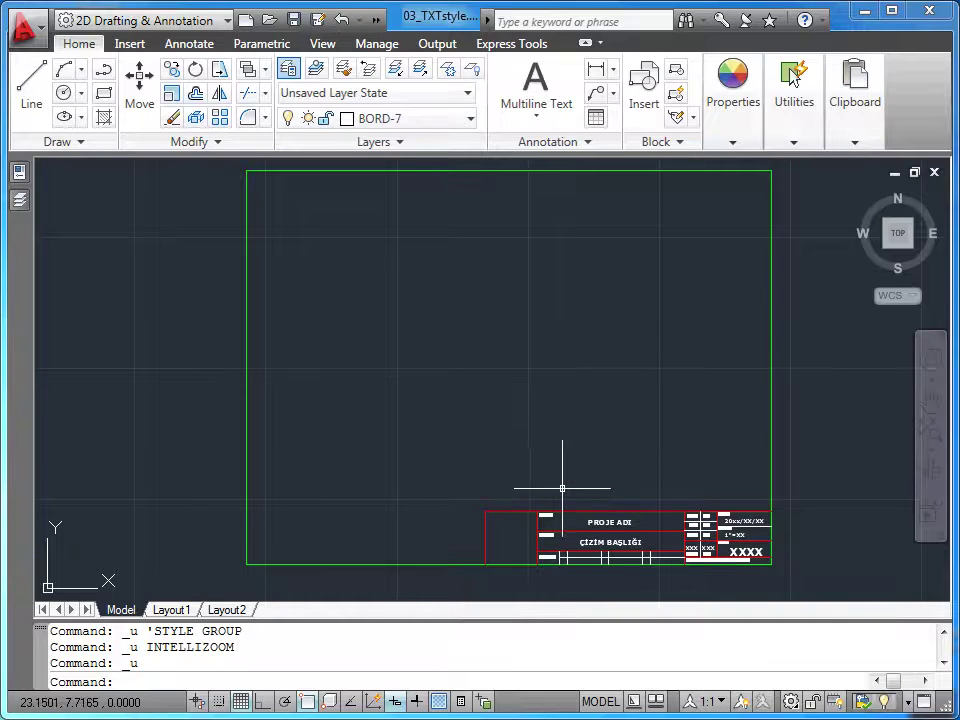
Zoom in and center the view on the PROJE ADI / ÇİZİM BAŞLIĞI title block.
{"action": "scroll", "coordinate": [615, 553], "scroll_direction": "up", "scroll_amount": 3}
{"action": "scroll", "coordinate": [575, 503], "scroll_direction": "up", "scroll_amount": 2}
{"action": "mouse_move", "coordinate": [575, 503]}
{"action": "middle_mouse_down"}
{"action": "mouse_move", "coordinate": [469, 429]}
{"action": "mouse_move", "coordinate": [433, 386]}
{"action": "mouse_move", "coordinate": [402, 405]}
{"action": "middle_mouse_up"}
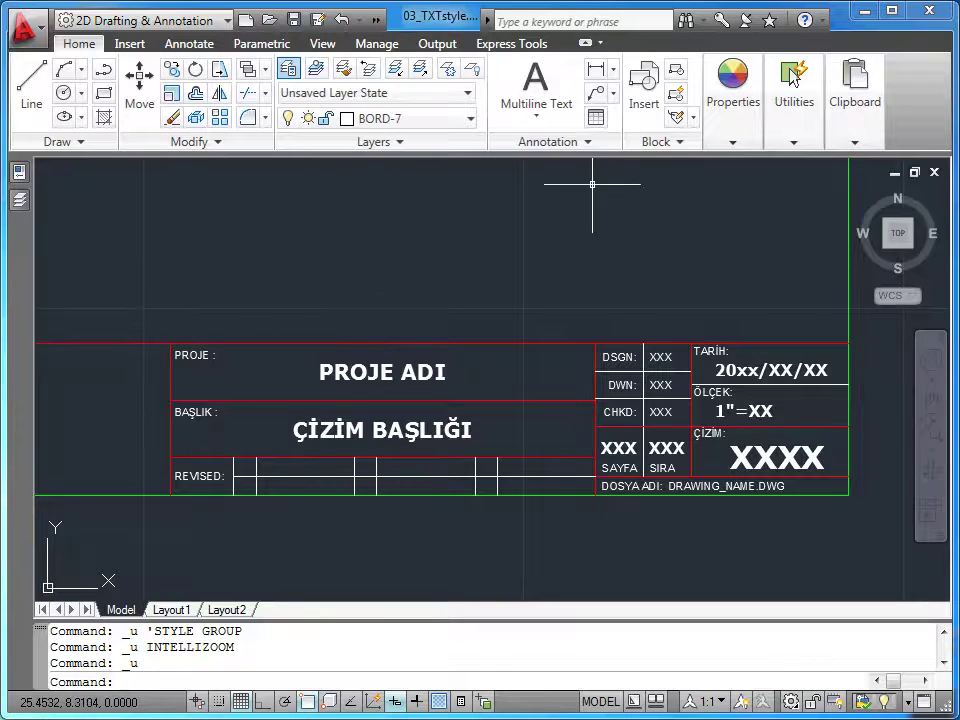
Open the Text Style dialog from the Home tab's expanded Annotation panel.
{"action": "left_click", "coordinate": [599, 143]}
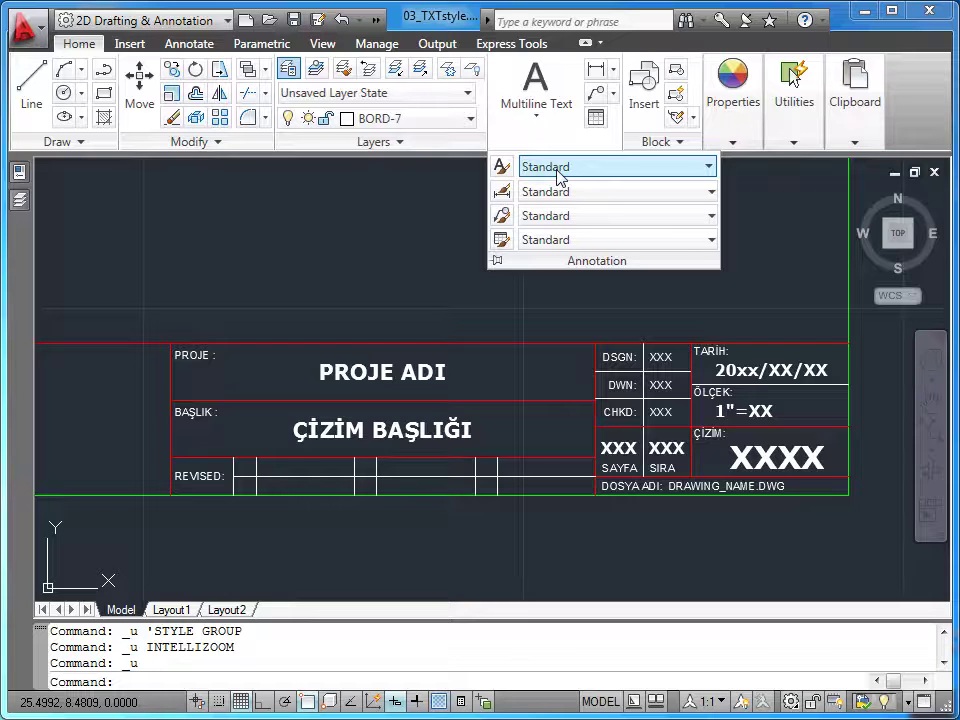
{"action": "left_click", "coordinate": [504, 172]}
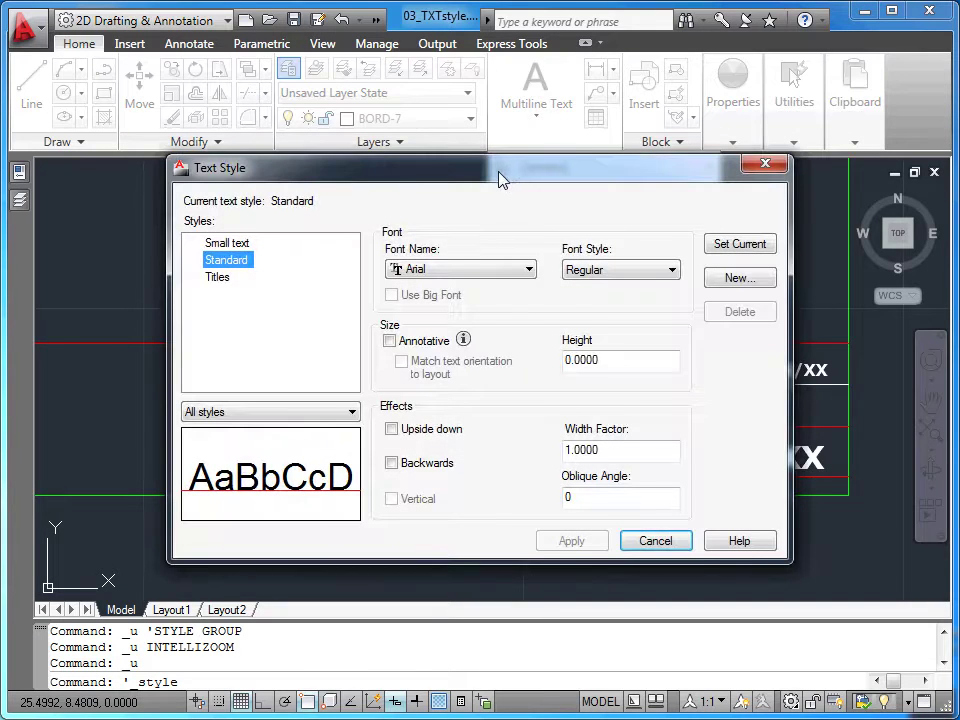
{"action": "left_click_drag", "start_coordinate": [500, 178], "coordinate": [492, 186]}
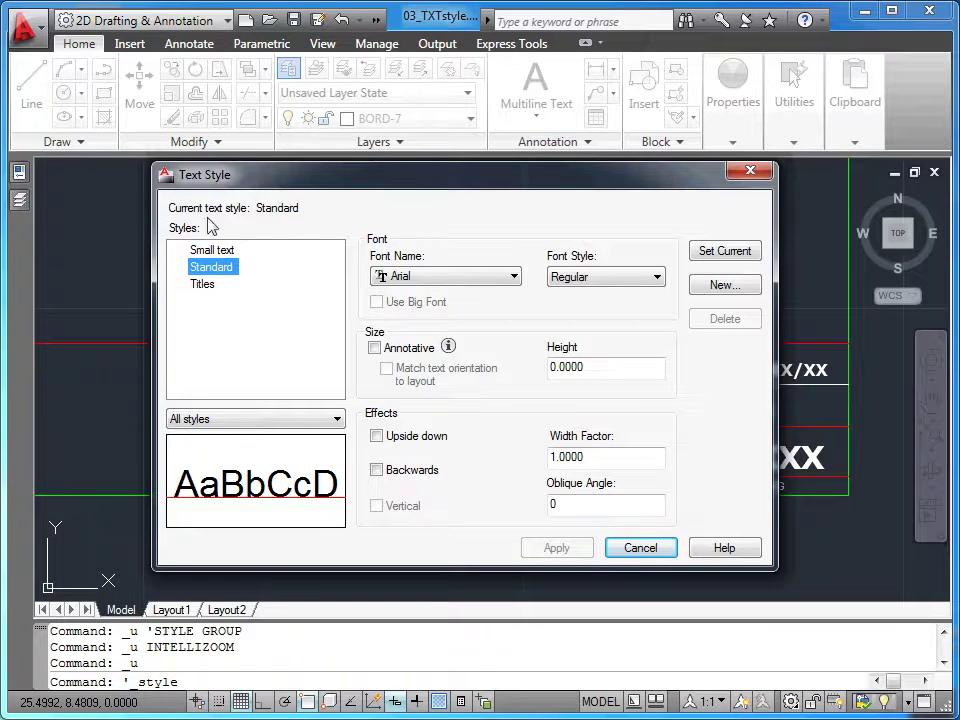
Compare the Standard and Titles styles, ending on Titles (Verdana Kalın, height 0.2000).
{"action": "left_click", "coordinate": [184, 264]}
{"action": "left_click", "coordinate": [201, 288]}
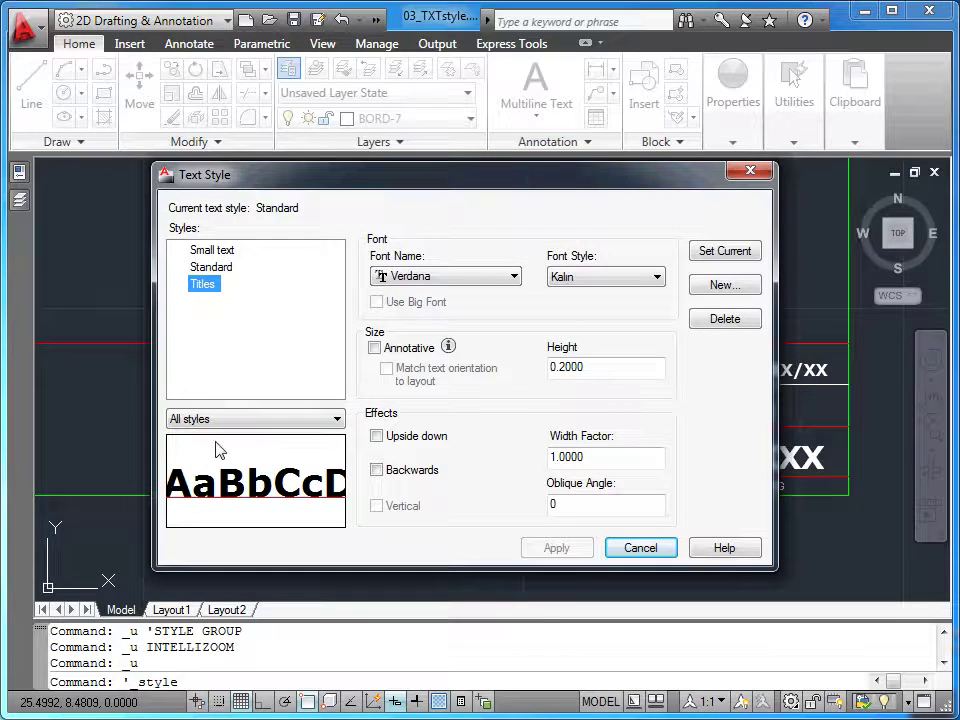
{"action": "left_click", "coordinate": [211, 270]}
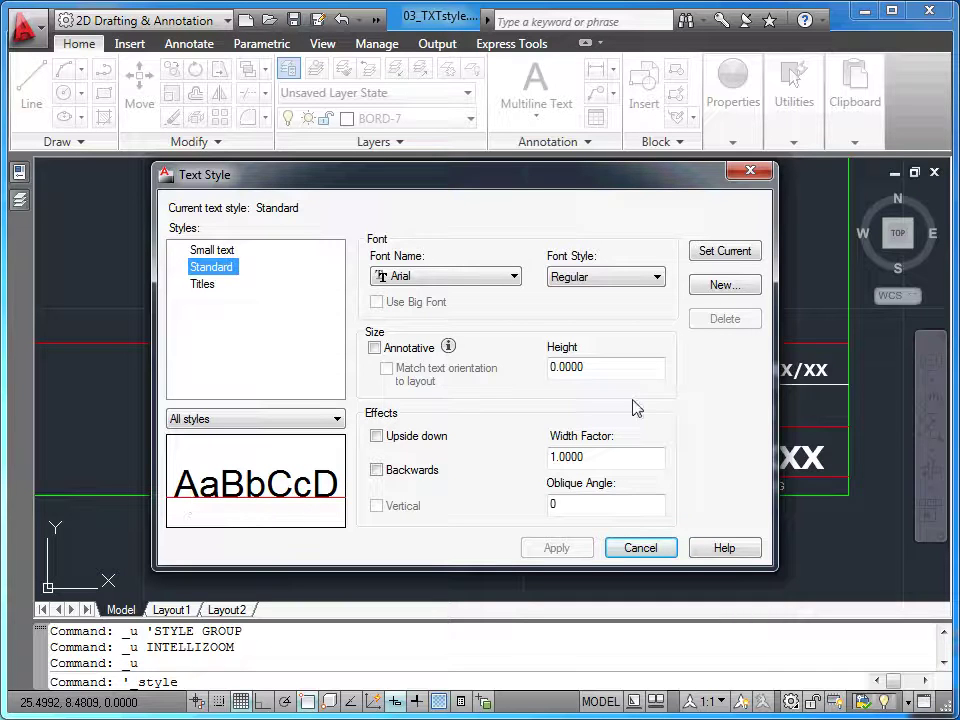
{"action": "left_click", "coordinate": [205, 286]}
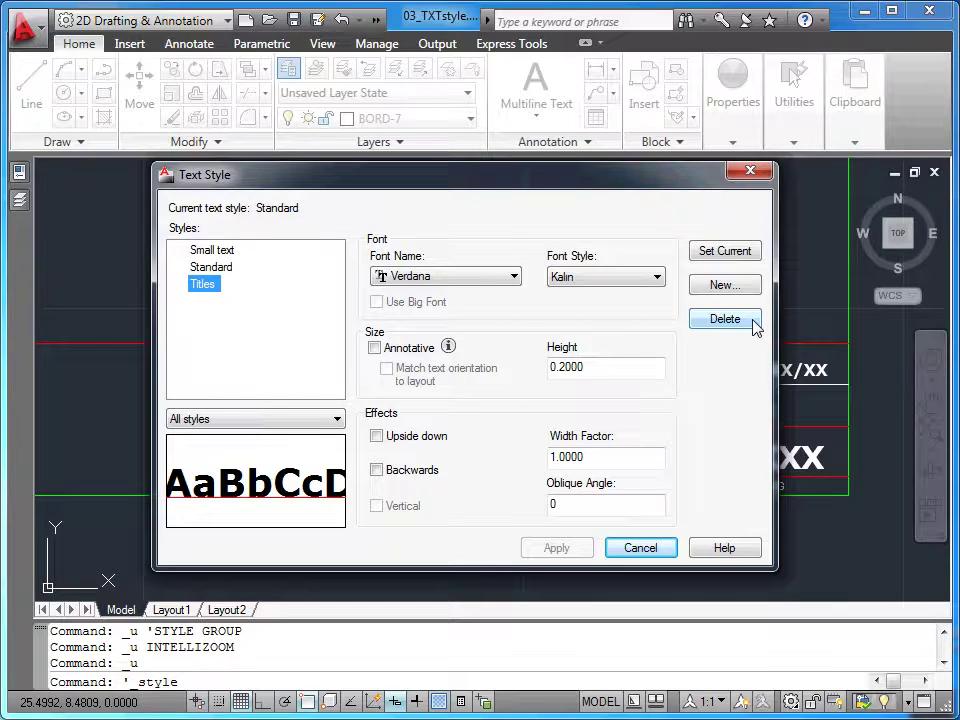
Add a new text style named 'general notes' based on the current settings.
{"action": "left_click", "coordinate": [754, 326]}
{"action": "left_click", "coordinate": [724, 286]}
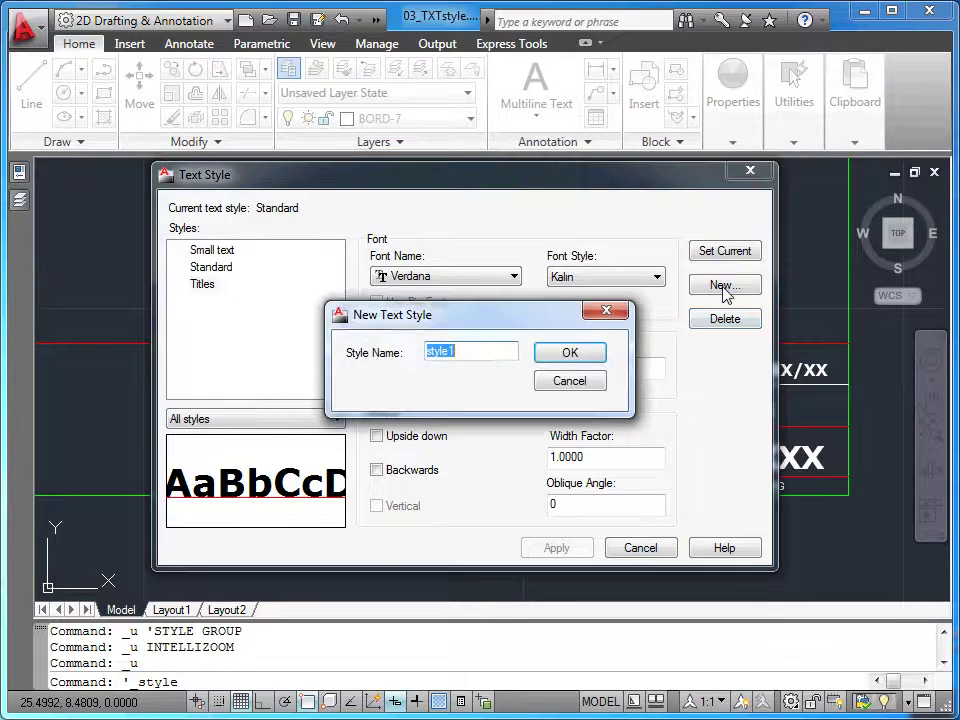
{"action": "type", "text": "general notes"}
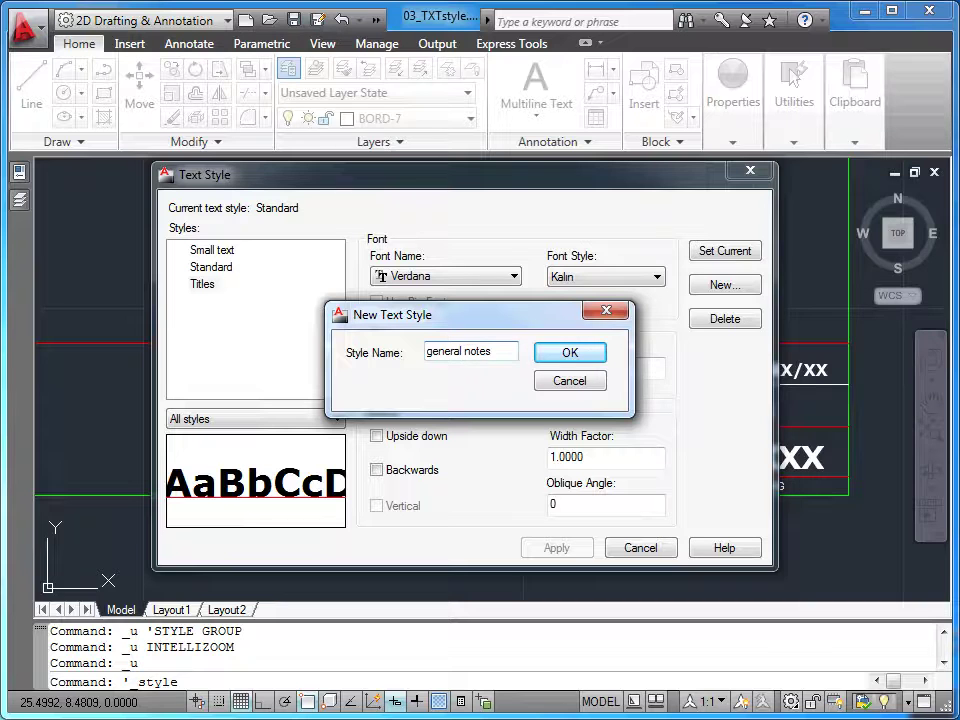
{"action": "left_click", "coordinate": [569, 353]}
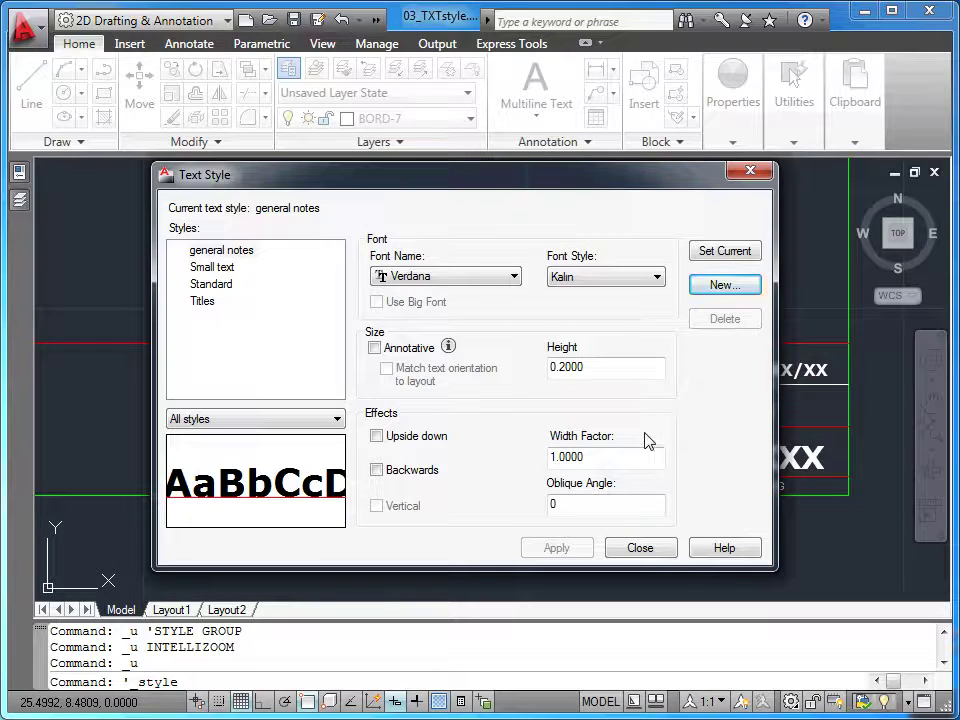
Change the general notes style font from Verdana to simplex.shx.
{"action": "left_click", "coordinate": [514, 284]}
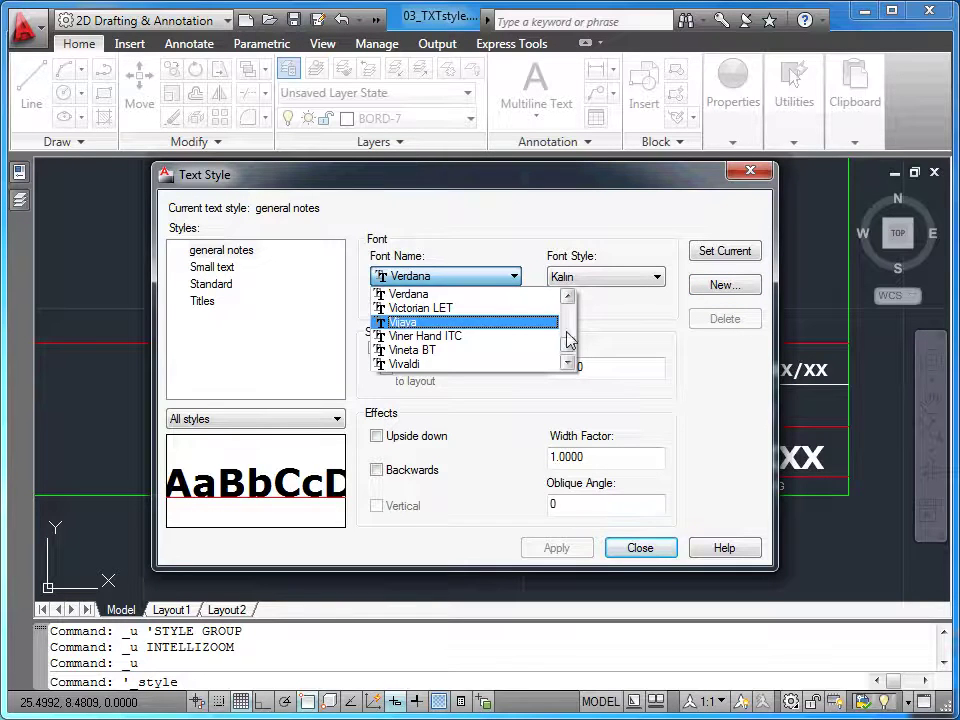
{"action": "mouse_move", "coordinate": [568, 340]}
{"action": "left_mouse_down"}
{"action": "mouse_move", "coordinate": [577, 326]}
{"action": "mouse_move", "coordinate": [576, 348]}
{"action": "mouse_move", "coordinate": [582, 333]}
{"action": "left_mouse_up"}
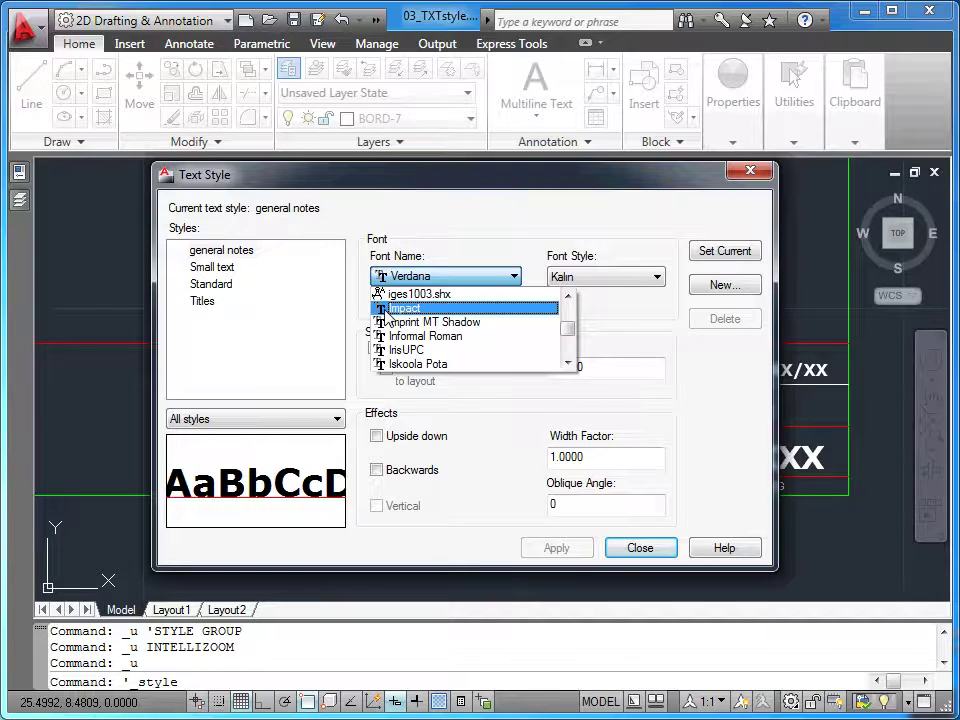
{"action": "left_click_drag", "start_coordinate": [566, 334], "coordinate": [572, 347]}
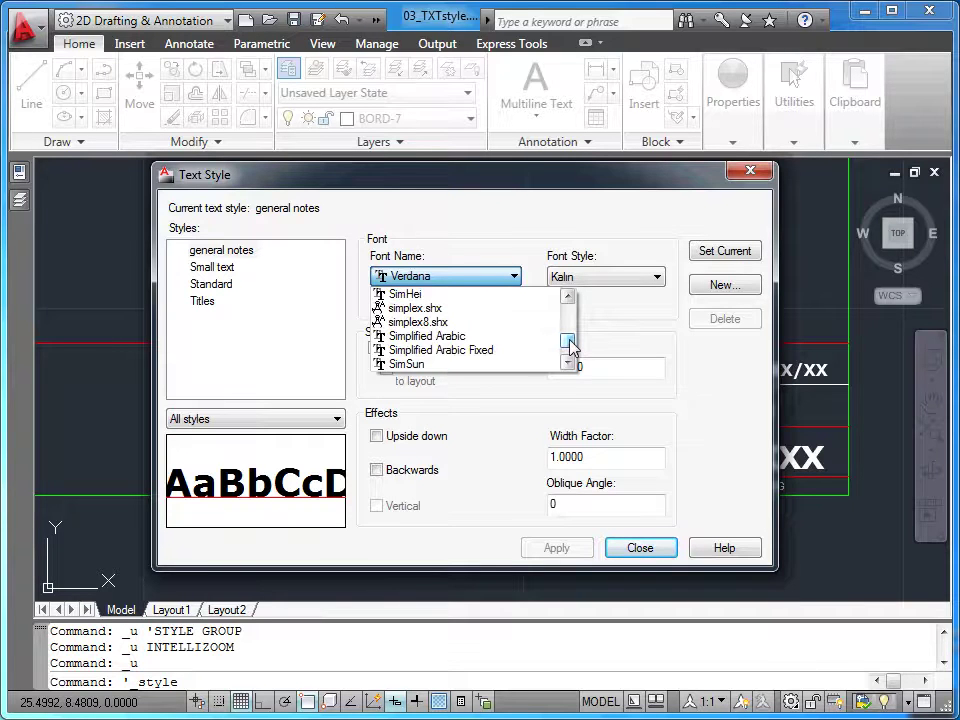
{"action": "left_click", "coordinate": [436, 308]}
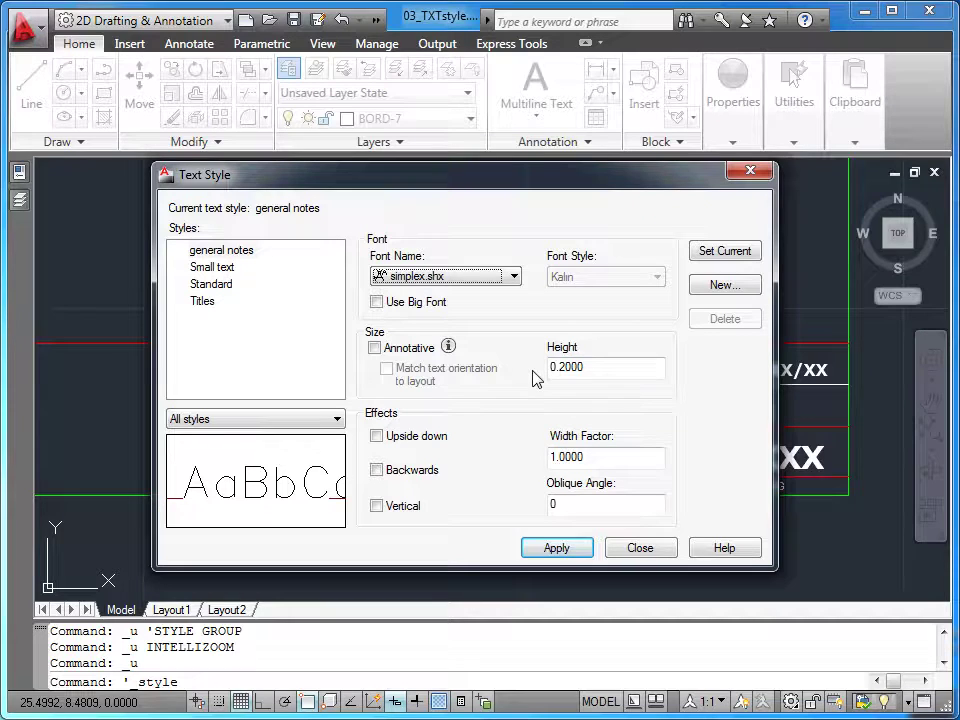
{"action": "double_click", "coordinate": [598, 368]}
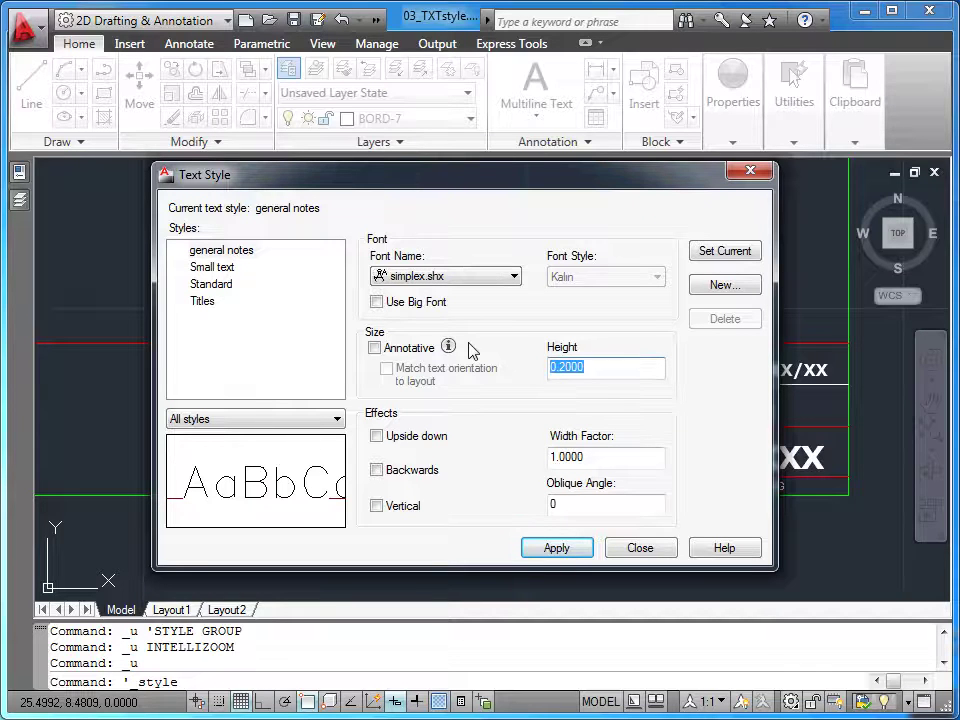
Set the general notes style height to 0 so it reads 0.0000.
{"action": "type", "text": "0"}
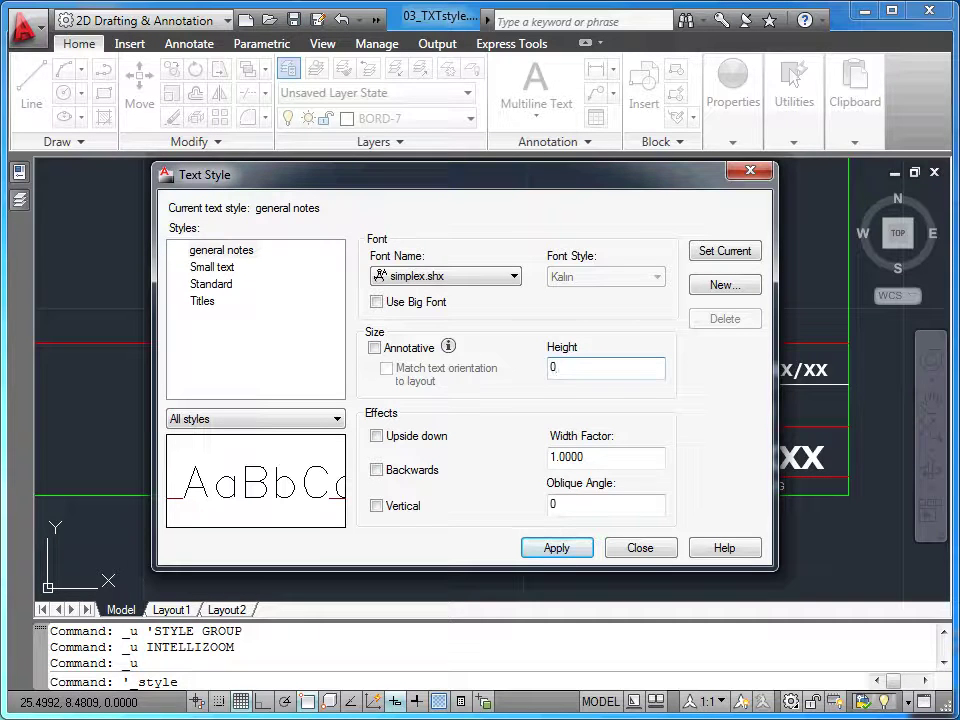
{"action": "key", "text": "Tab"}
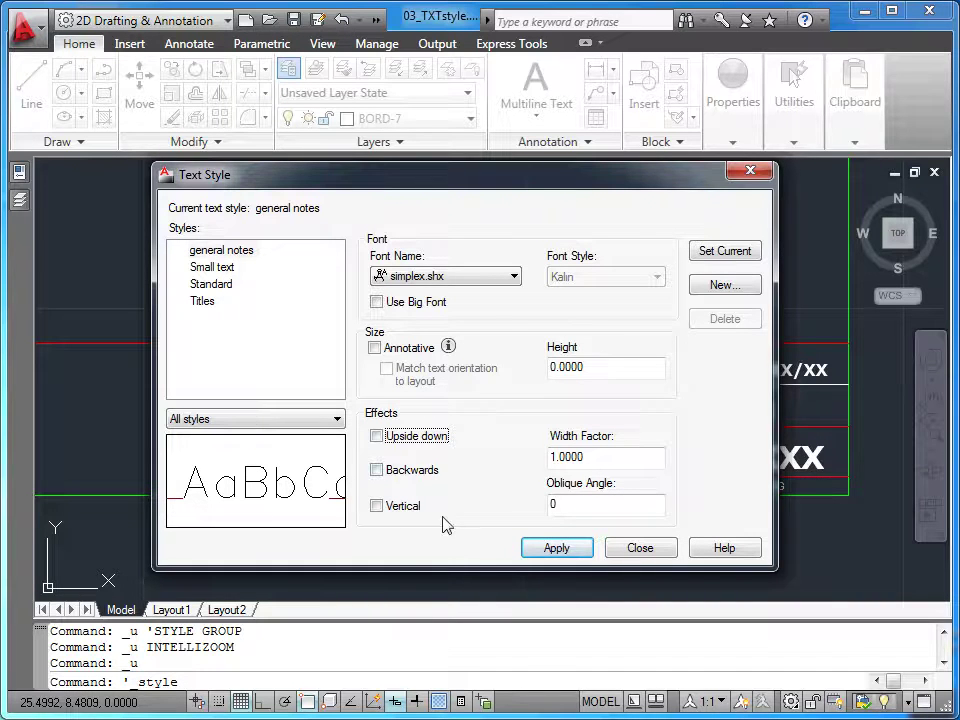
{"action": "left_click", "coordinate": [378, 437]}
{"action": "left_click", "coordinate": [377, 470]}
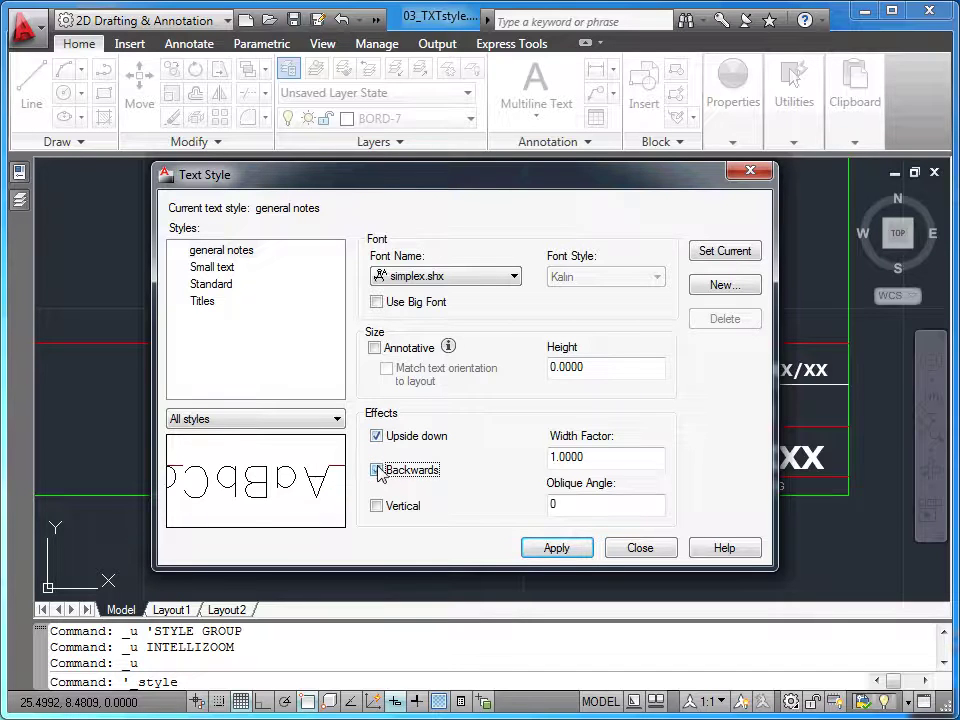
{"action": "left_click", "coordinate": [378, 506]}
{"action": "left_click", "coordinate": [376, 469]}
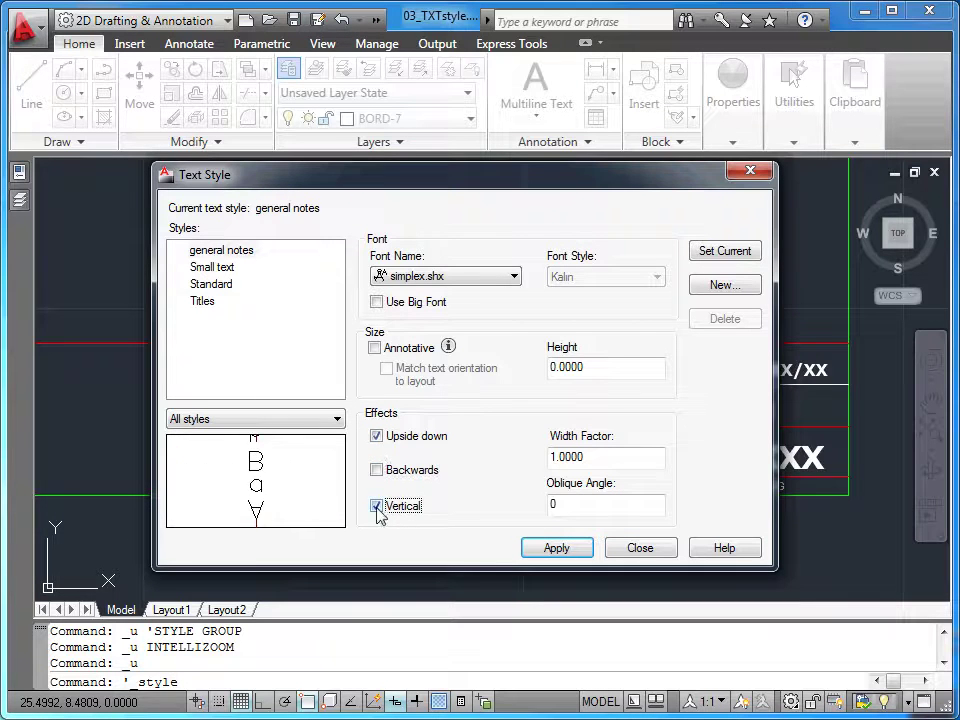
{"action": "left_click", "coordinate": [377, 505]}
{"action": "left_click", "coordinate": [377, 436]}
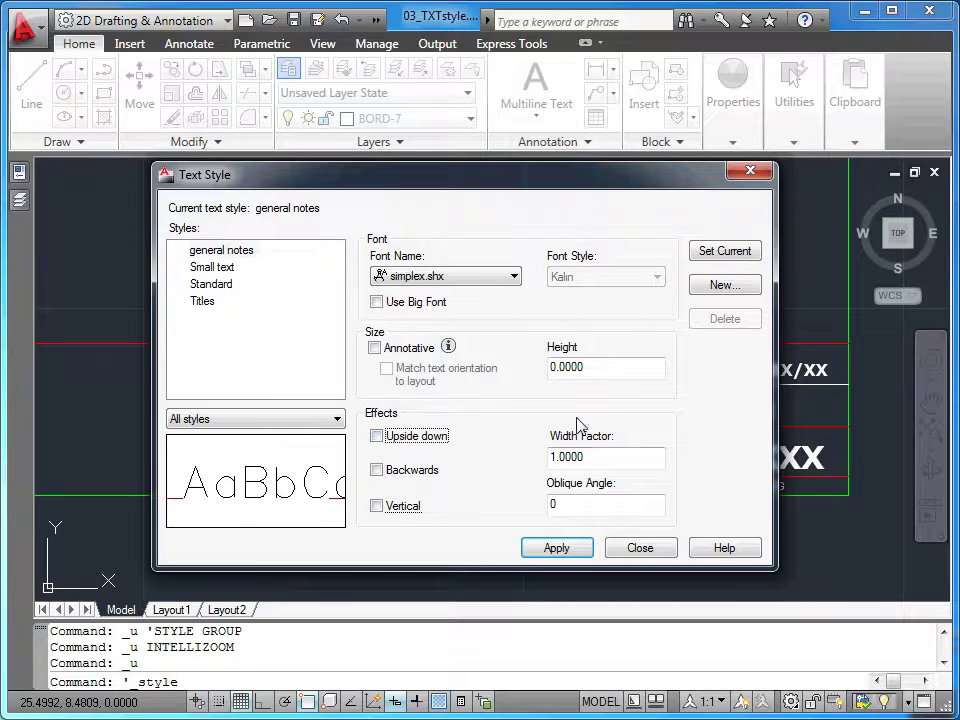
{"action": "double_click", "coordinate": [585, 458]}
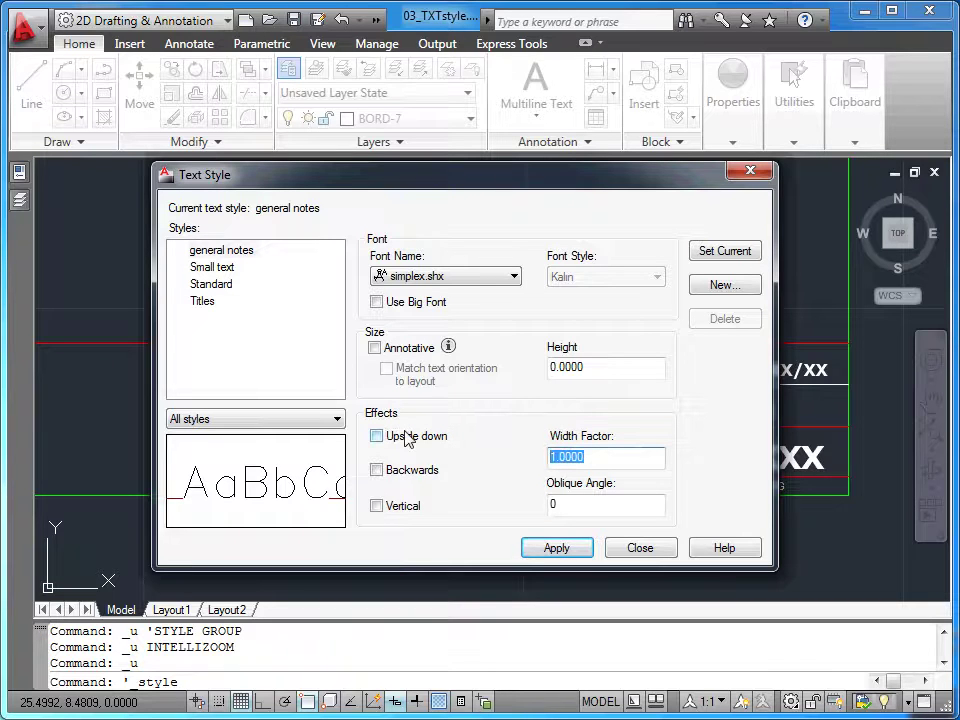
{"action": "type", "text": "2"}
{"action": "key", "text": "Tab"}
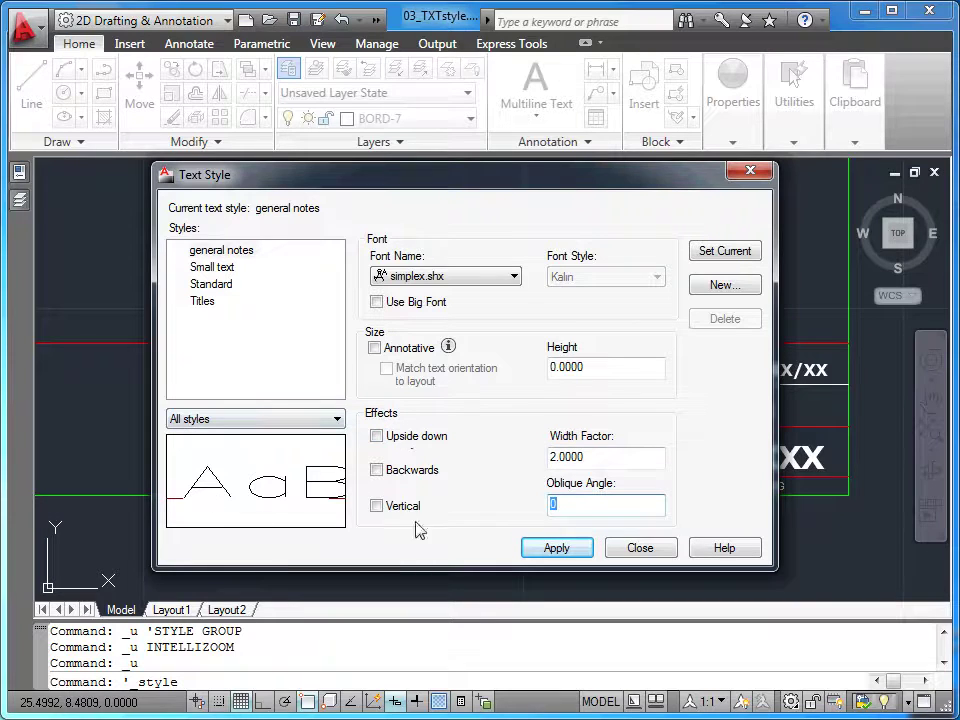
{"action": "key", "text": "shift+Tab"}
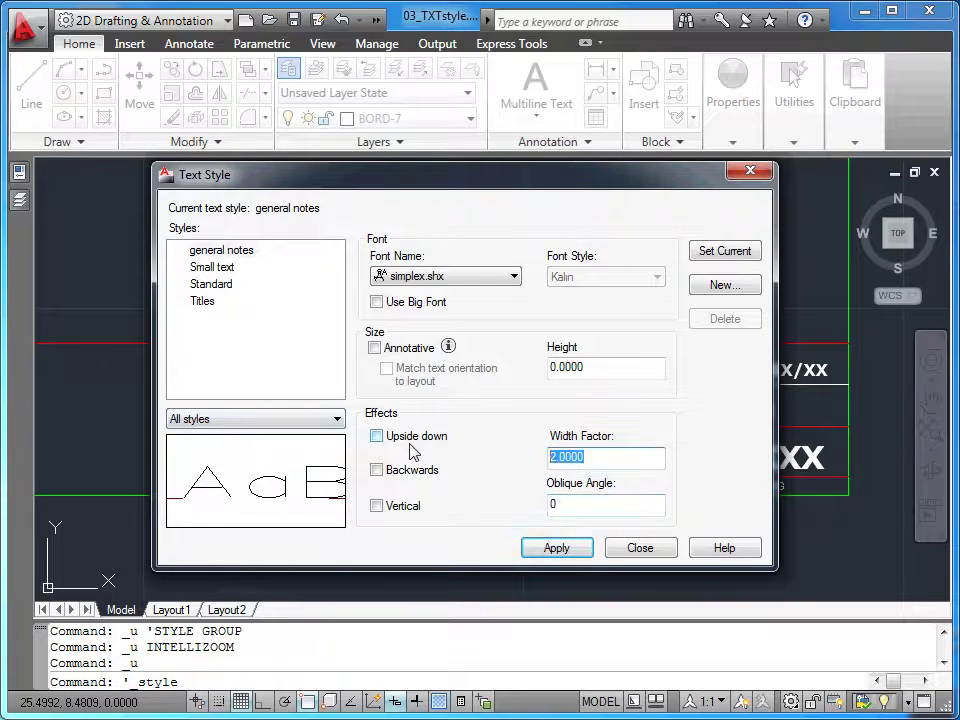
{"action": "type", "text": "1"}
{"action": "key", "text": "Tab"}
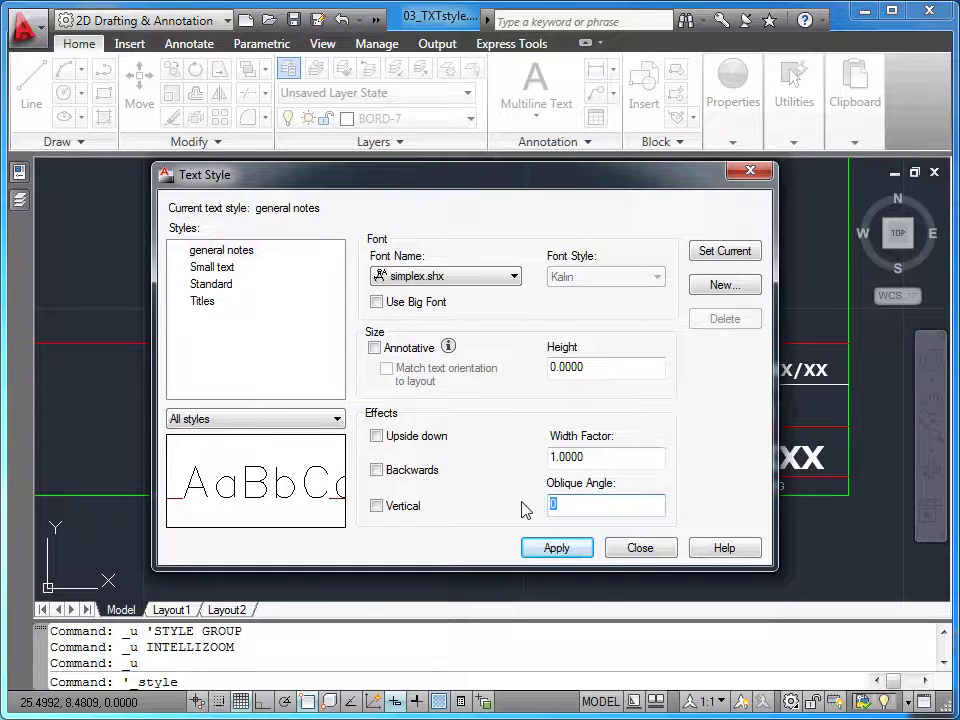
{"action": "type", "text": "20"}
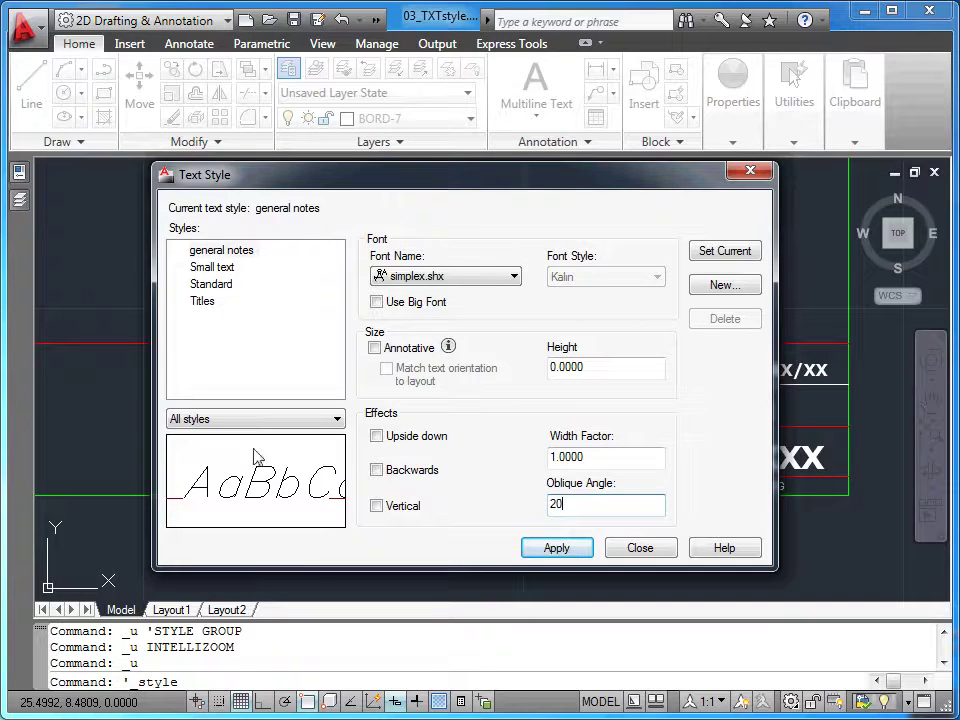
{"action": "double_click", "coordinate": [562, 510]}
{"action": "type", "text": "0"}
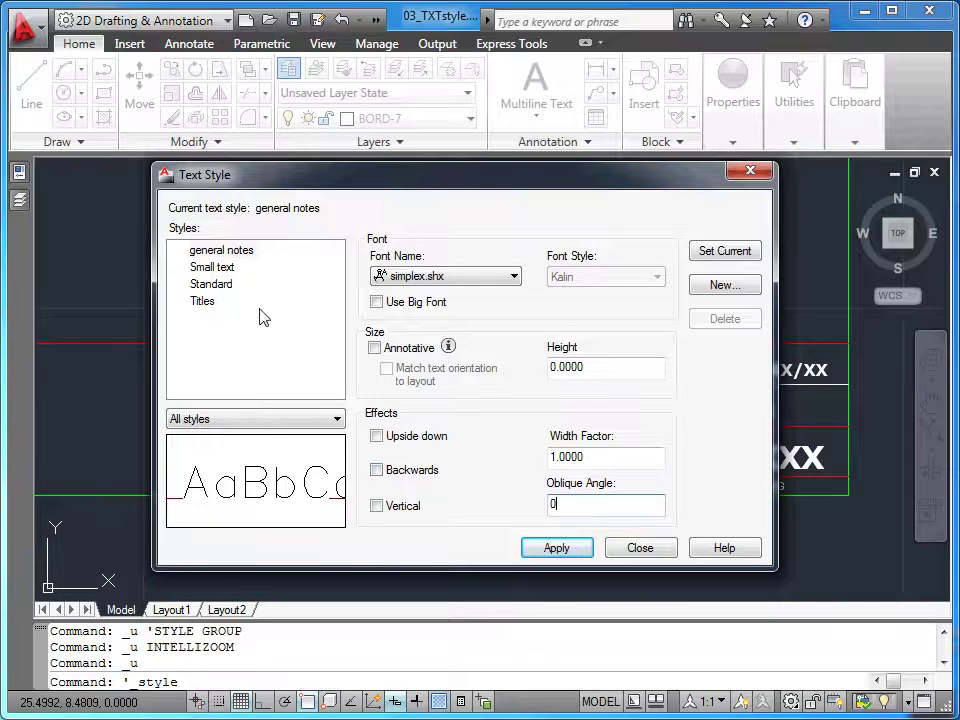
Apply the general notes style changes, close the dialog, and reveal space above the title block.
{"action": "left_click", "coordinate": [577, 548]}
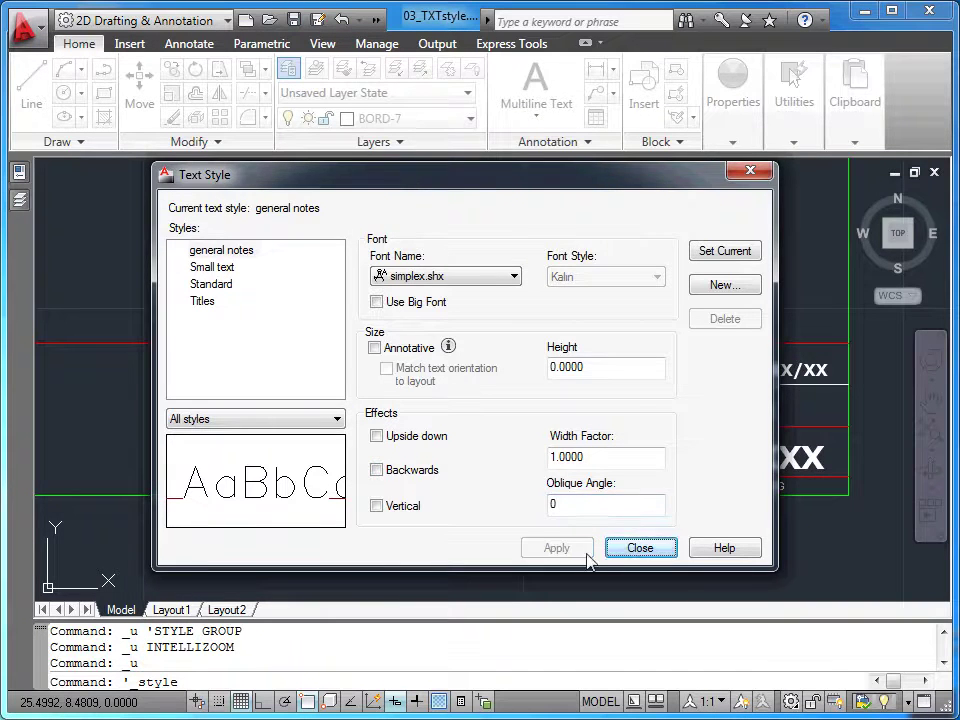
{"action": "left_click", "coordinate": [638, 548]}
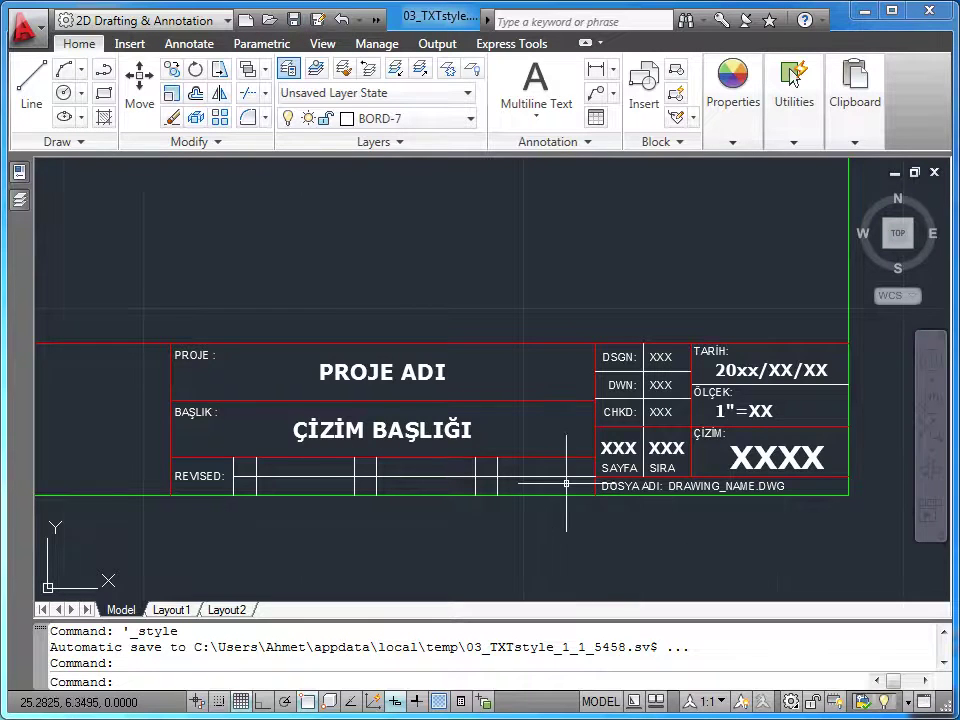
{"action": "scroll", "coordinate": [568, 482], "scroll_direction": "down", "scroll_amount": 2}
{"action": "mouse_move", "coordinate": [514, 354]}
{"action": "middle_mouse_down"}
{"action": "mouse_move", "coordinate": [489, 366]}
{"action": "mouse_move", "coordinate": [493, 392]}
{"action": "middle_mouse_up"}
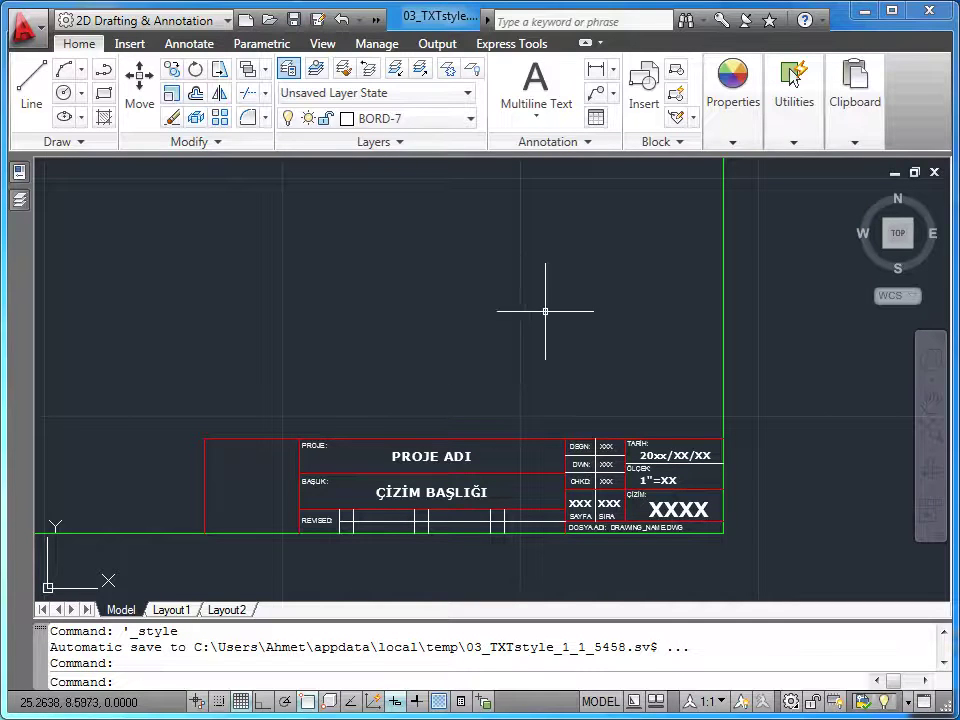
Write single-line text 'bu bir deneme metnidir.' above the title block at height 0.15, rotation 0.
{"action": "left_click", "coordinate": [547, 118]}
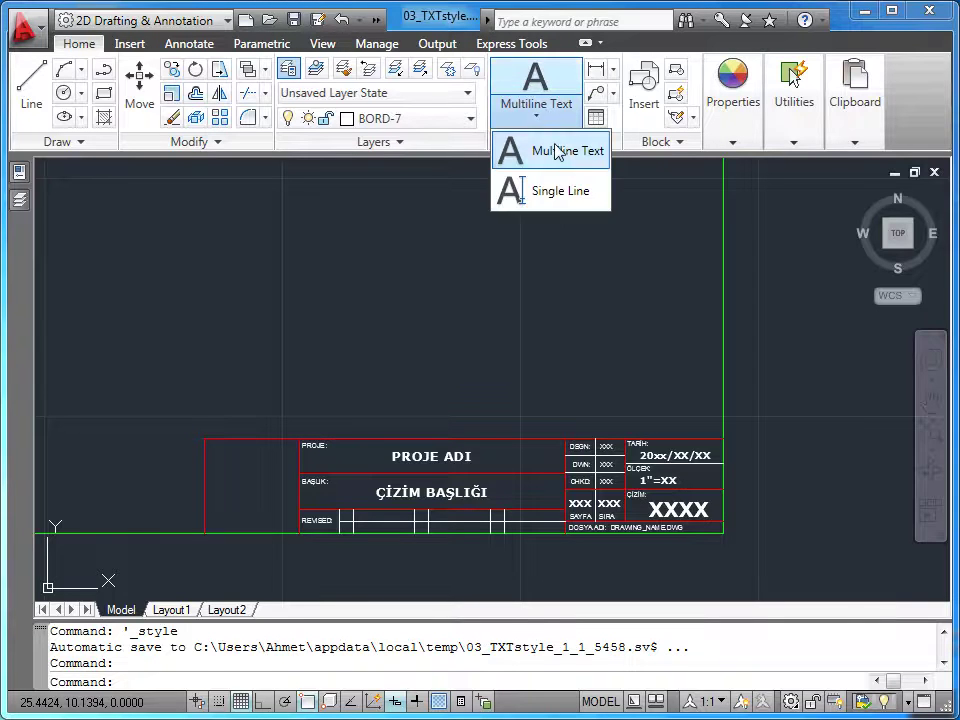
{"action": "left_click", "coordinate": [558, 192]}
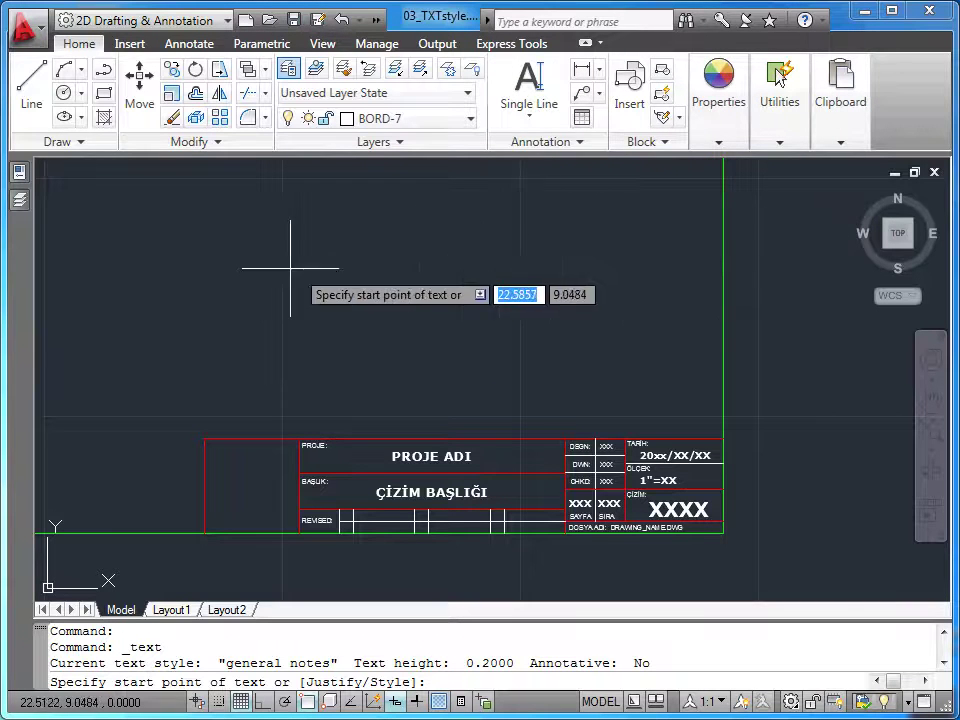
{"action": "left_click", "coordinate": [239, 269]}
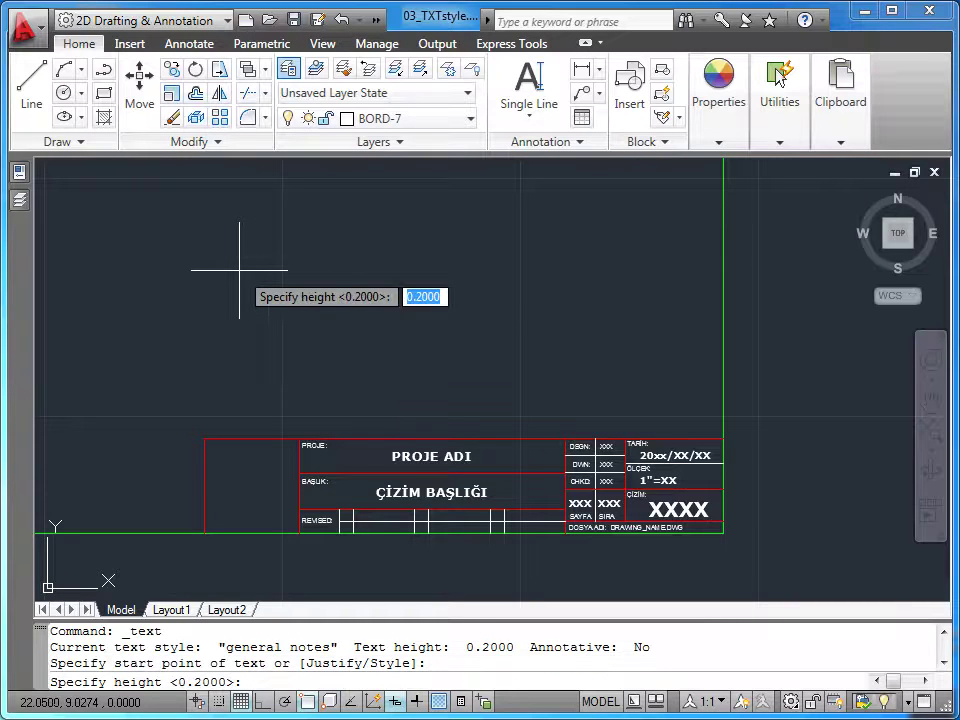
{"action": "type", "text": "0.15"}
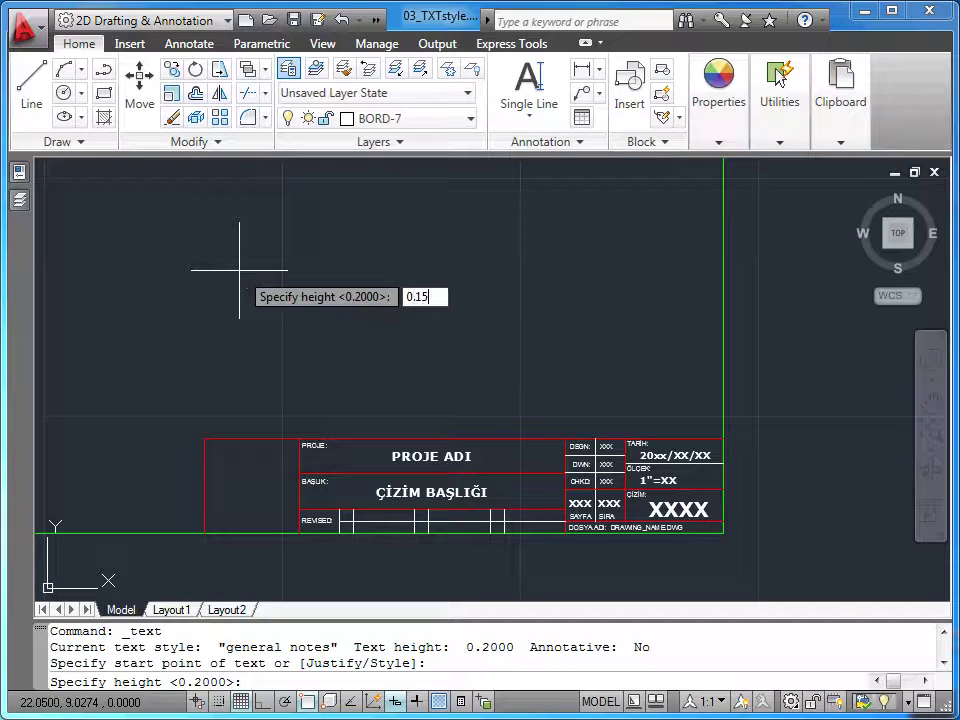
{"action": "key", "text": "Return"}
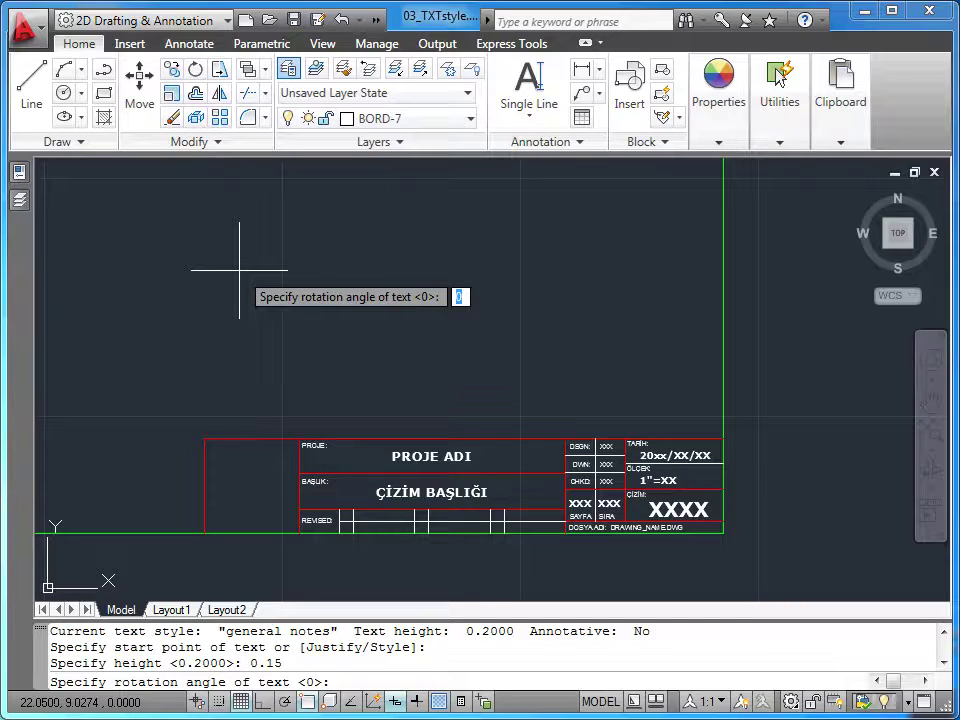
{"action": "key", "text": "Return"}
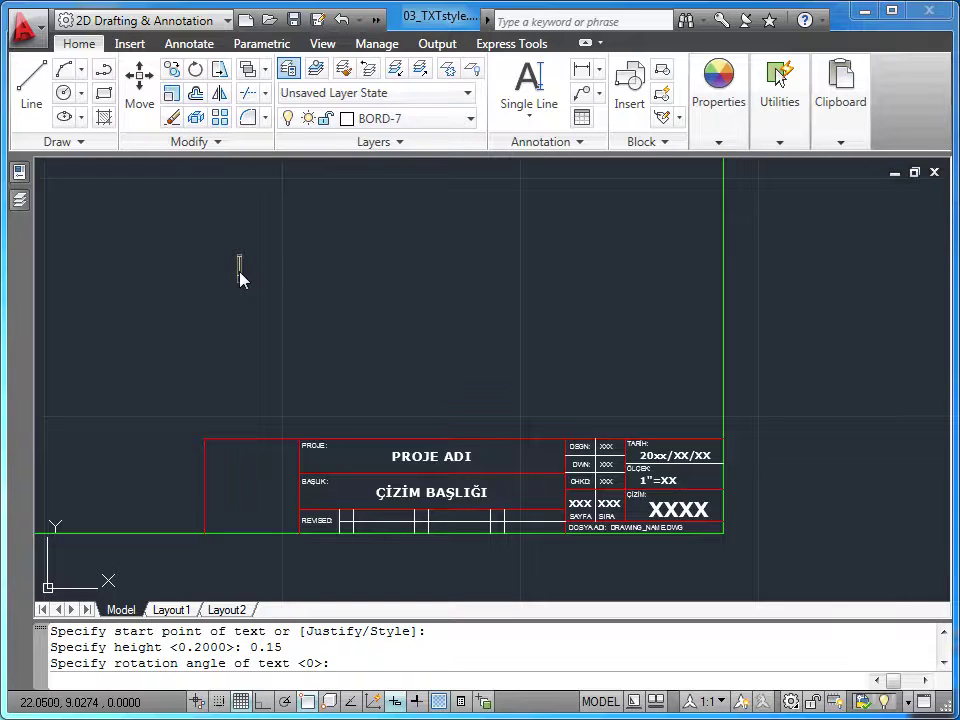
{"action": "type", "text": "bu bir deneme metnidir."}
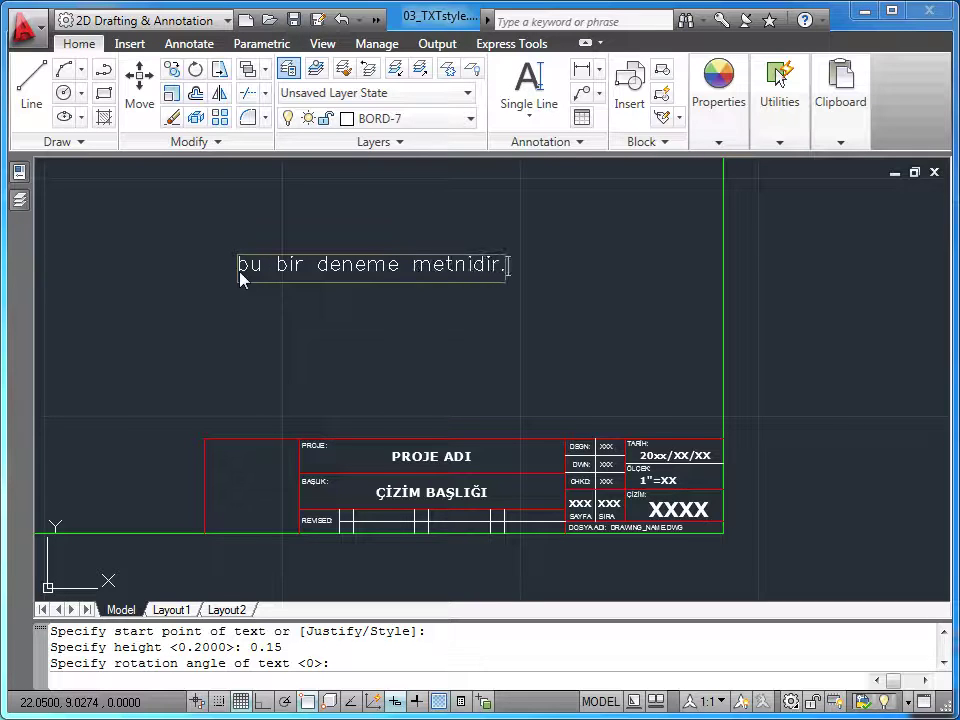
{"action": "key", "text": "Return"}
{"action": "key", "text": "Return"}
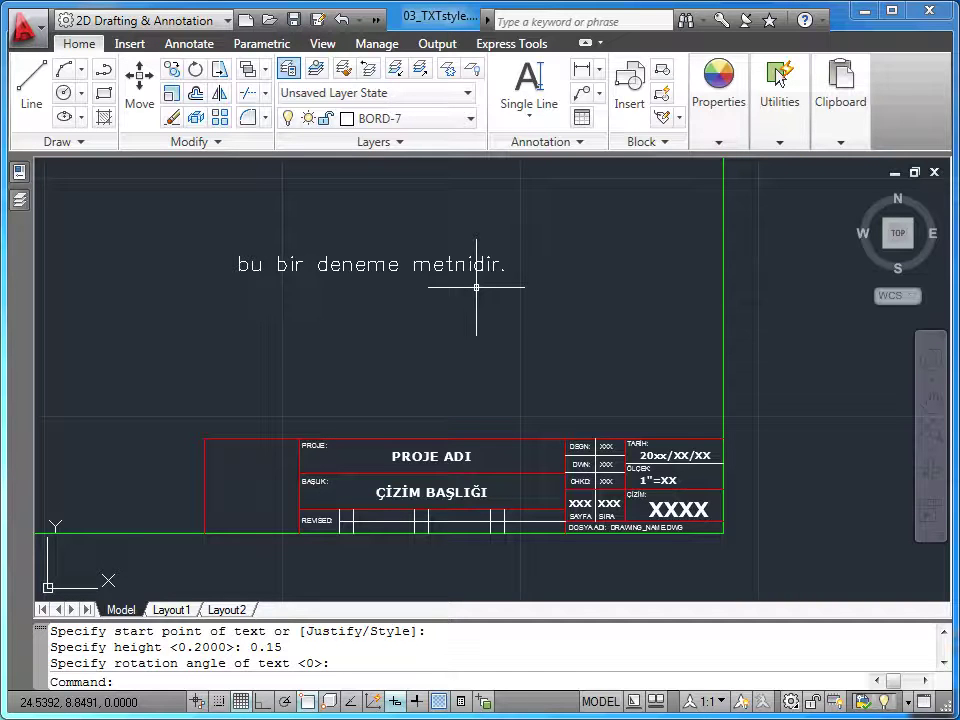
Make Titles the current text style.
{"action": "left_click", "coordinate": [588, 150]}
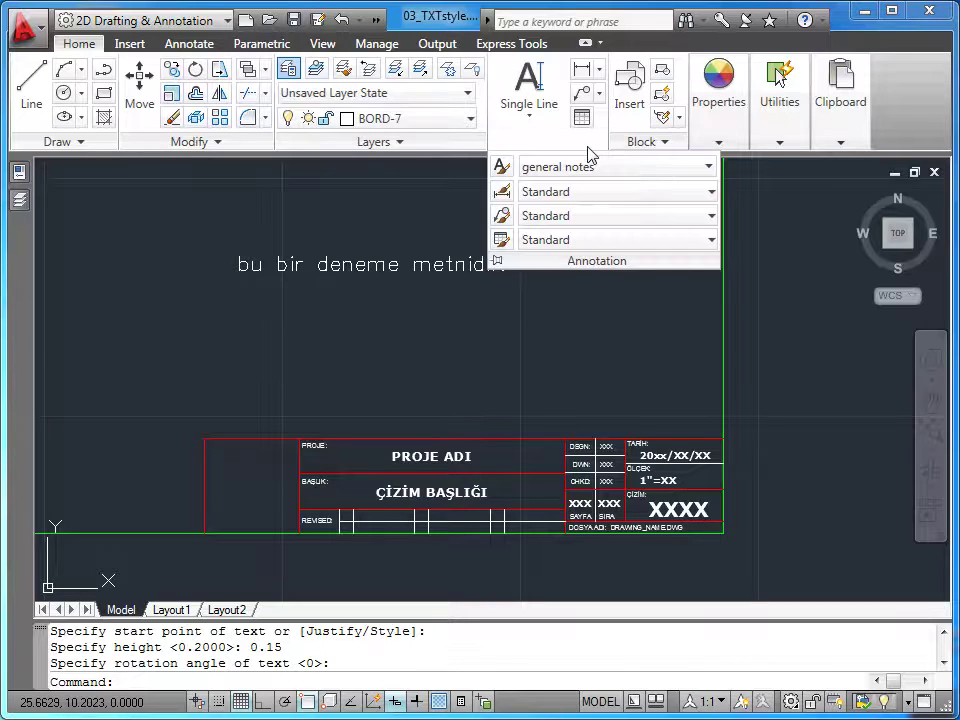
{"action": "left_click", "coordinate": [709, 168]}
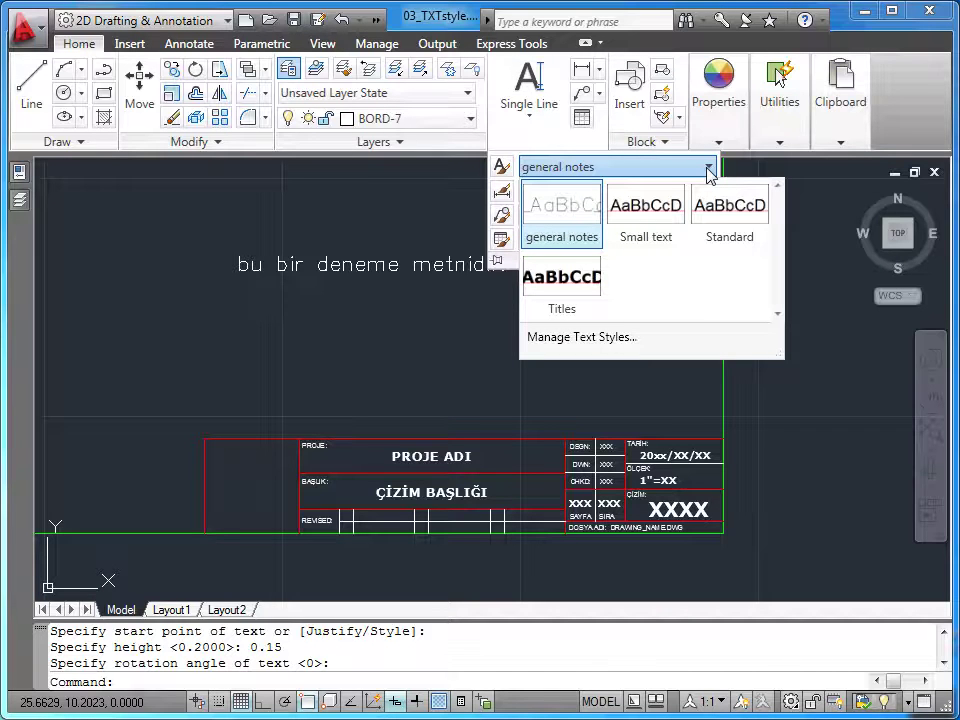
{"action": "left_click", "coordinate": [566, 279]}
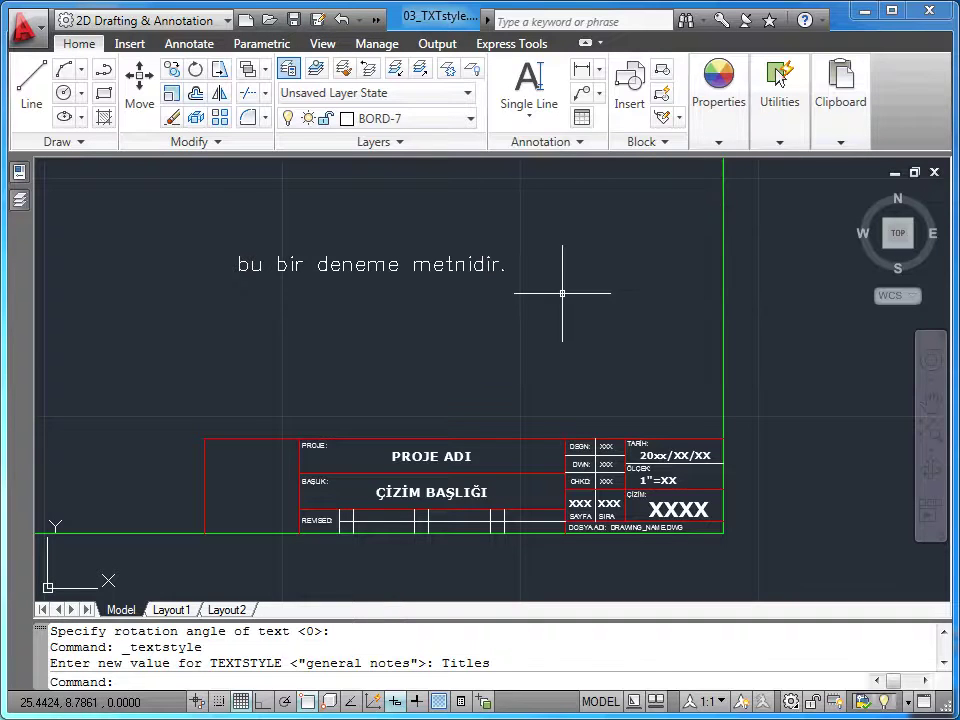
Write 'bu bir deneme metnidir.' as single-line text just below the first test line.
{"action": "left_click", "coordinate": [528, 88]}
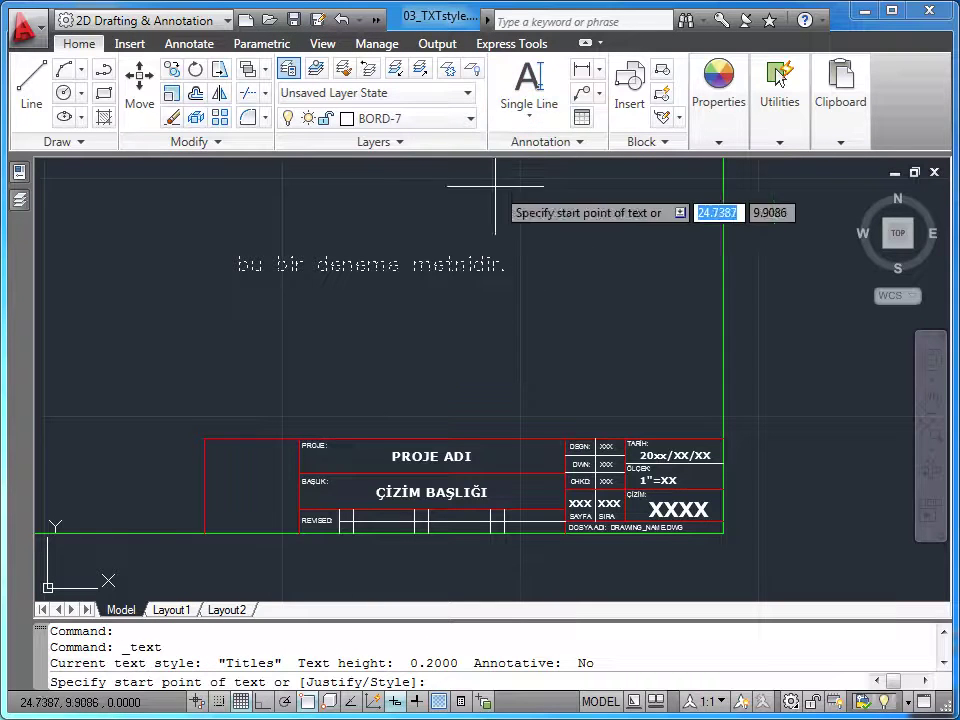
{"action": "left_click", "coordinate": [194, 320]}
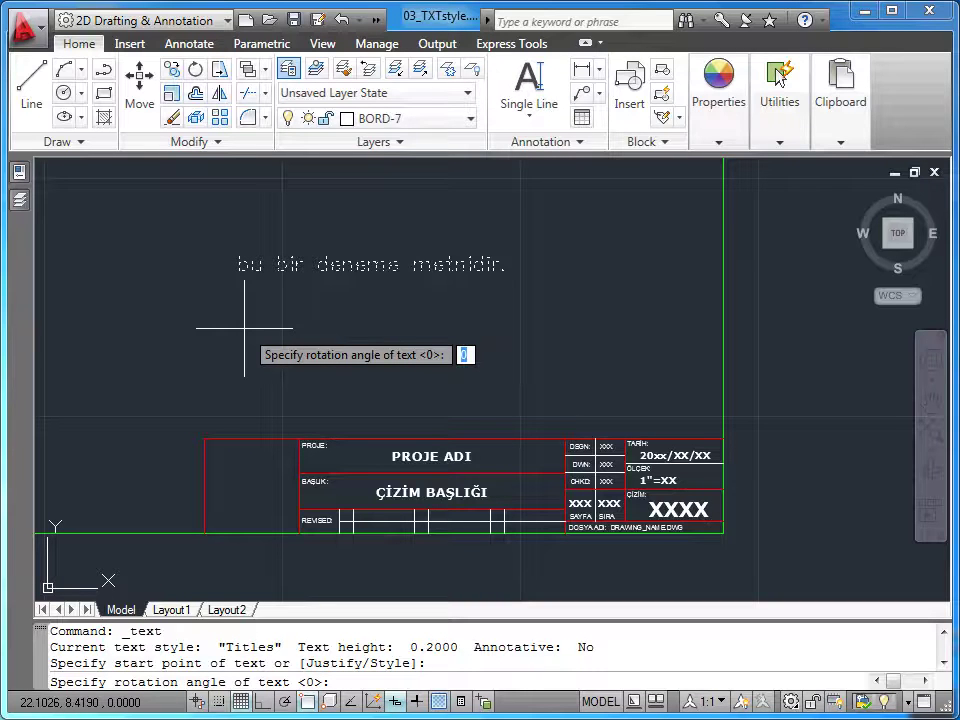
{"action": "key", "text": "Return"}
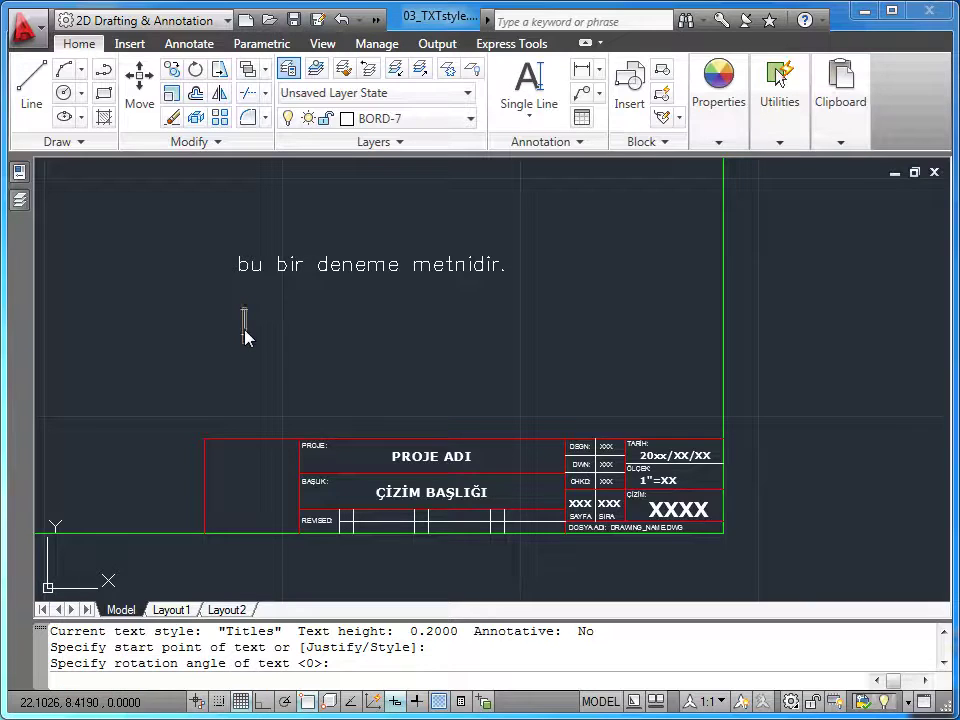
{"action": "type", "text": "bu bir deneme metnidir."}
{"action": "key", "text": "Return"}
{"action": "key", "text": "Return"}
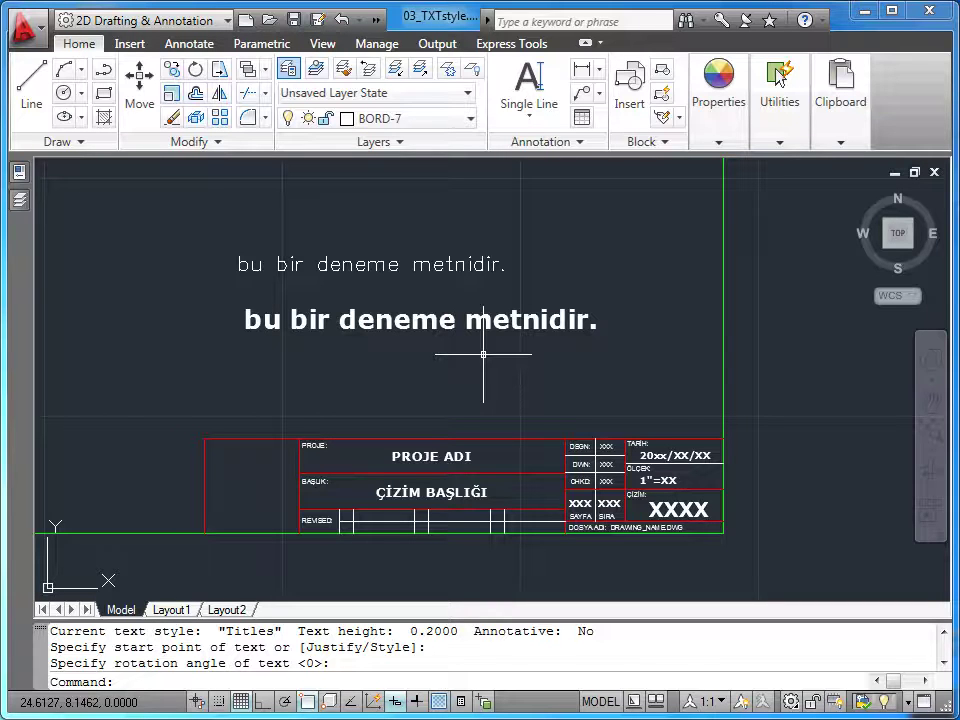
Change the Titles style font to Times New Roman and apply it.
{"action": "left_click", "coordinate": [579, 143]}
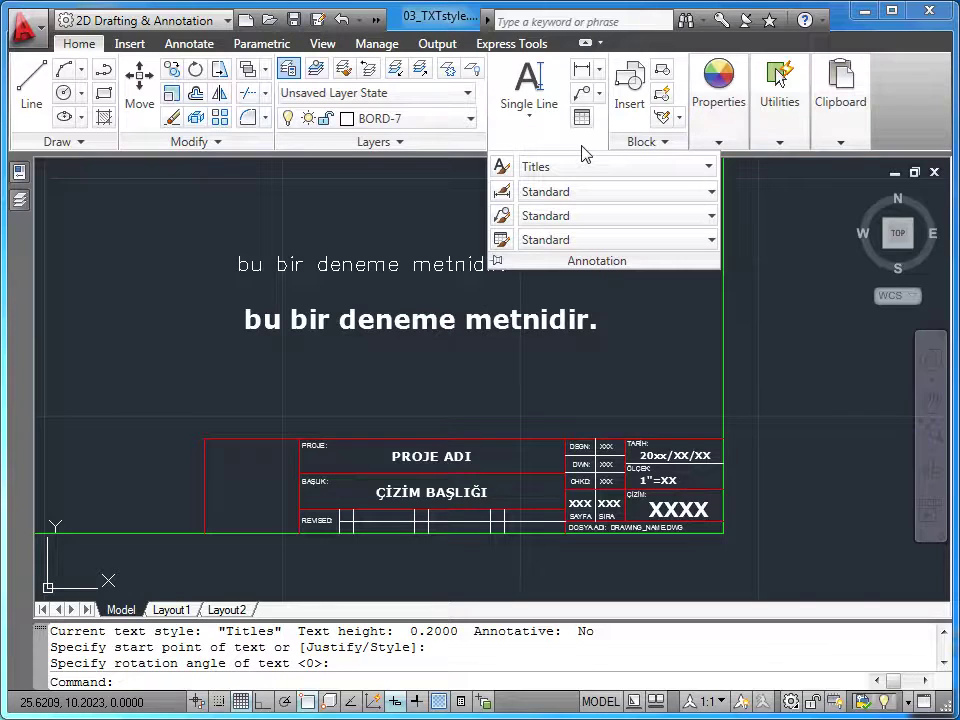
{"action": "left_click", "coordinate": [501, 167]}
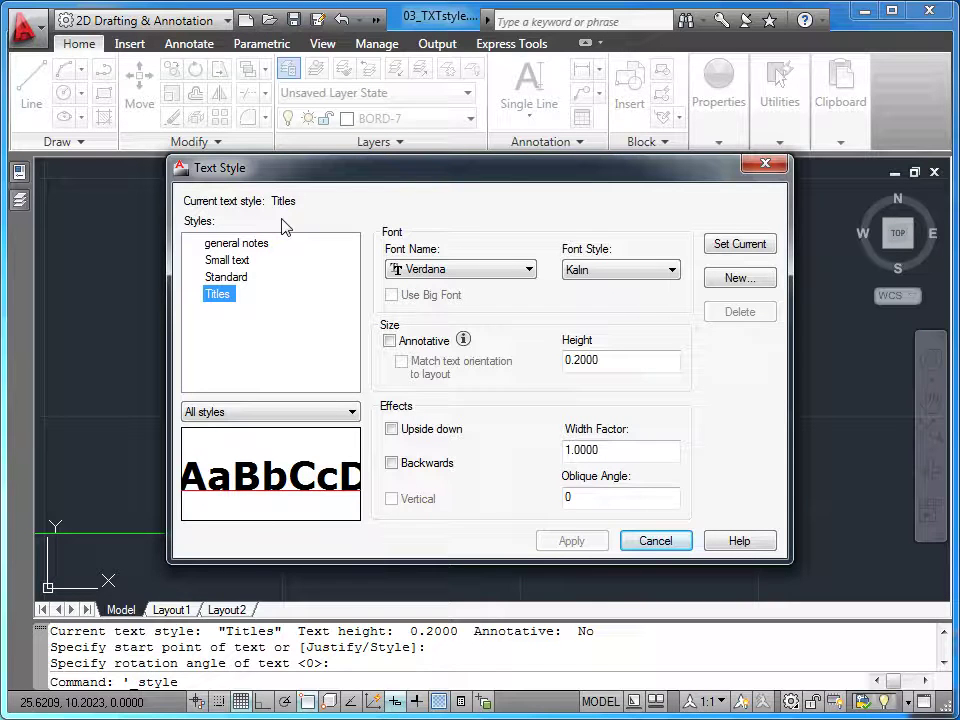
{"action": "left_click", "coordinate": [529, 272]}
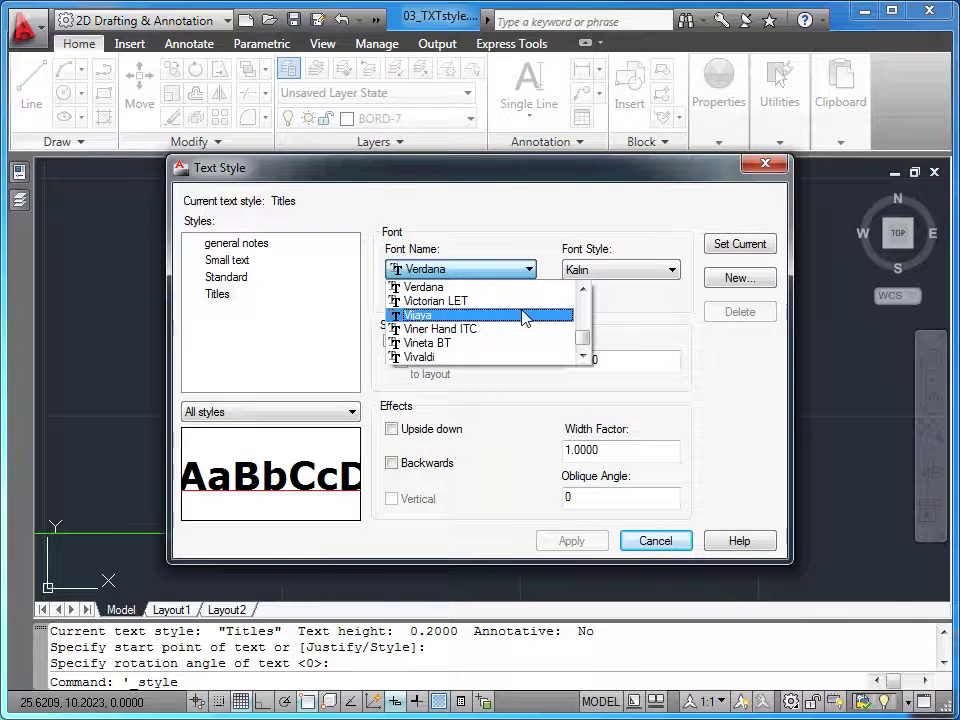
{"action": "key", "text": "t"}
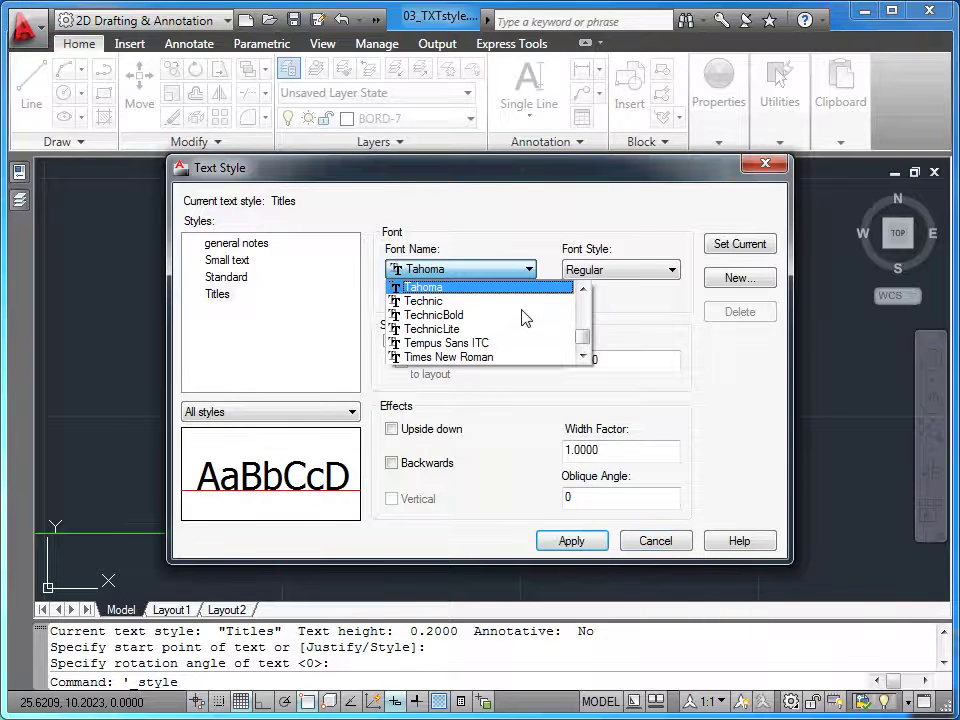
{"action": "left_click", "coordinate": [488, 357]}
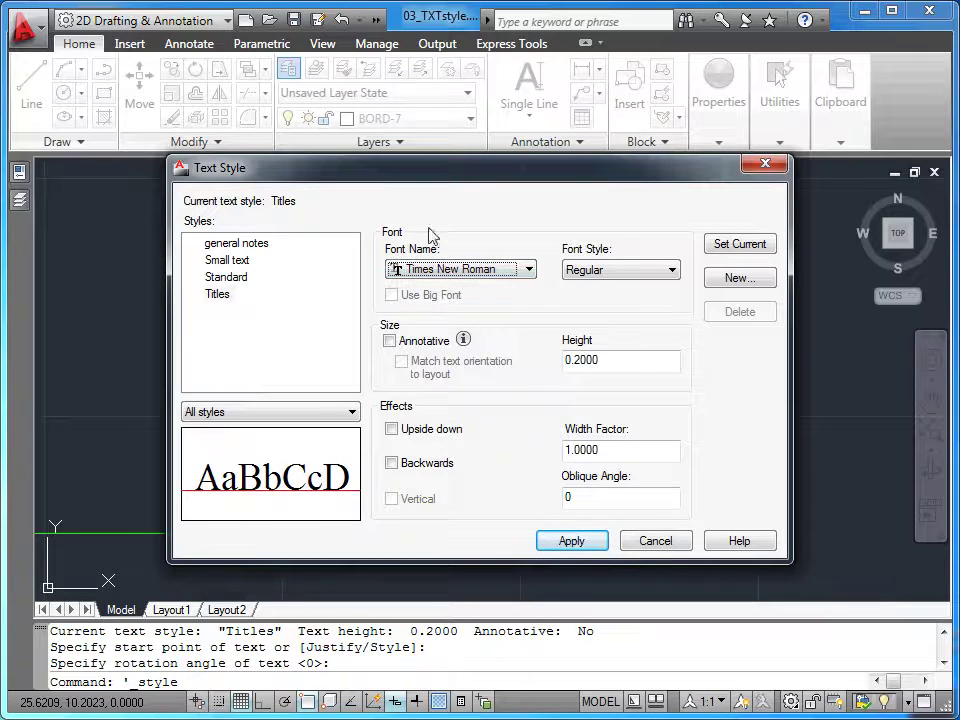
{"action": "left_click_drag", "start_coordinate": [455, 185], "coordinate": [416, 85]}
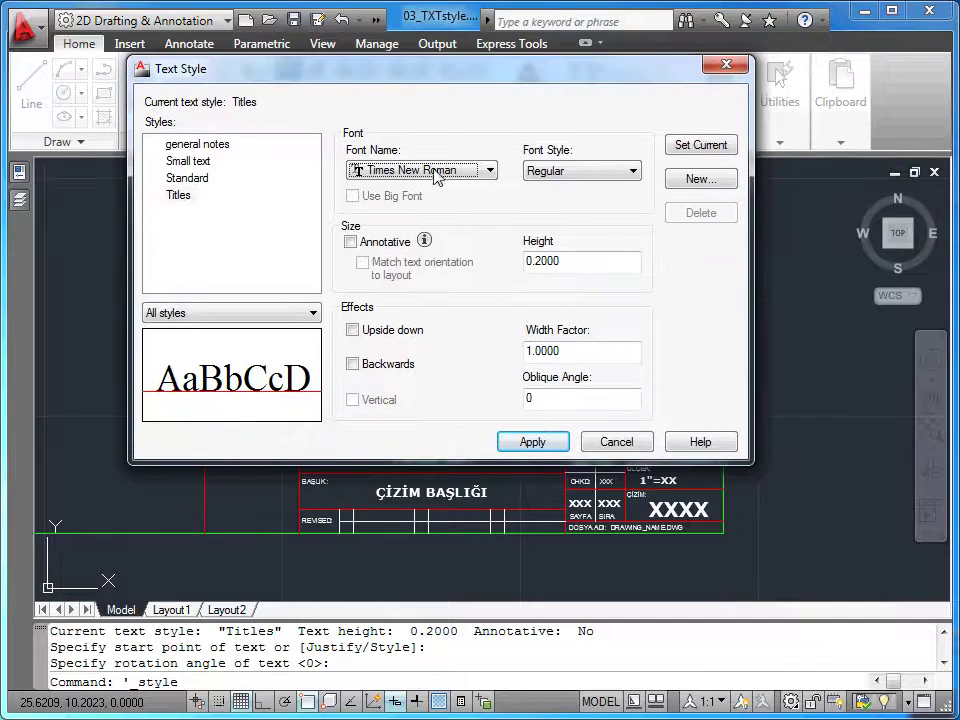
{"action": "left_click", "coordinate": [531, 441]}
{"action": "left_click", "coordinate": [614, 441]}
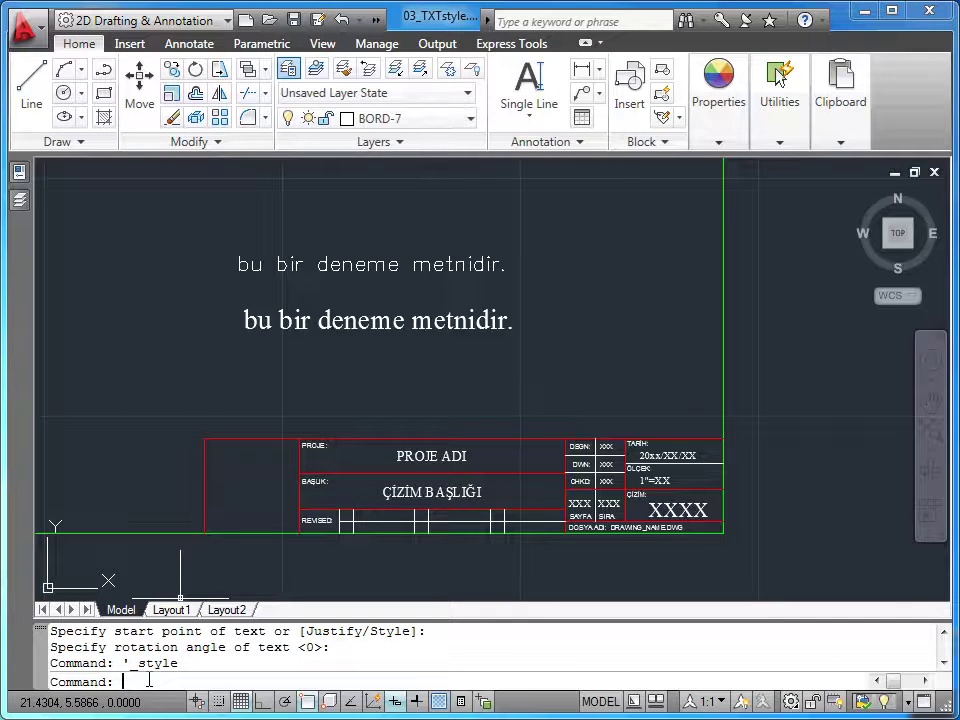
{"action": "type", "text": "re"}
{"action": "key", "text": "Return"}
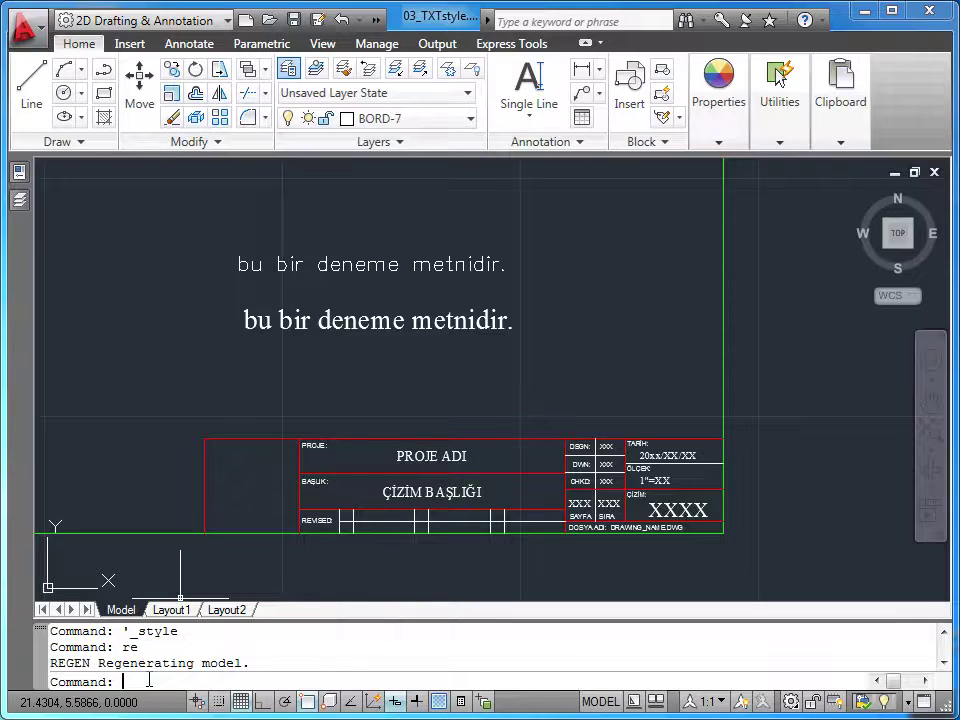